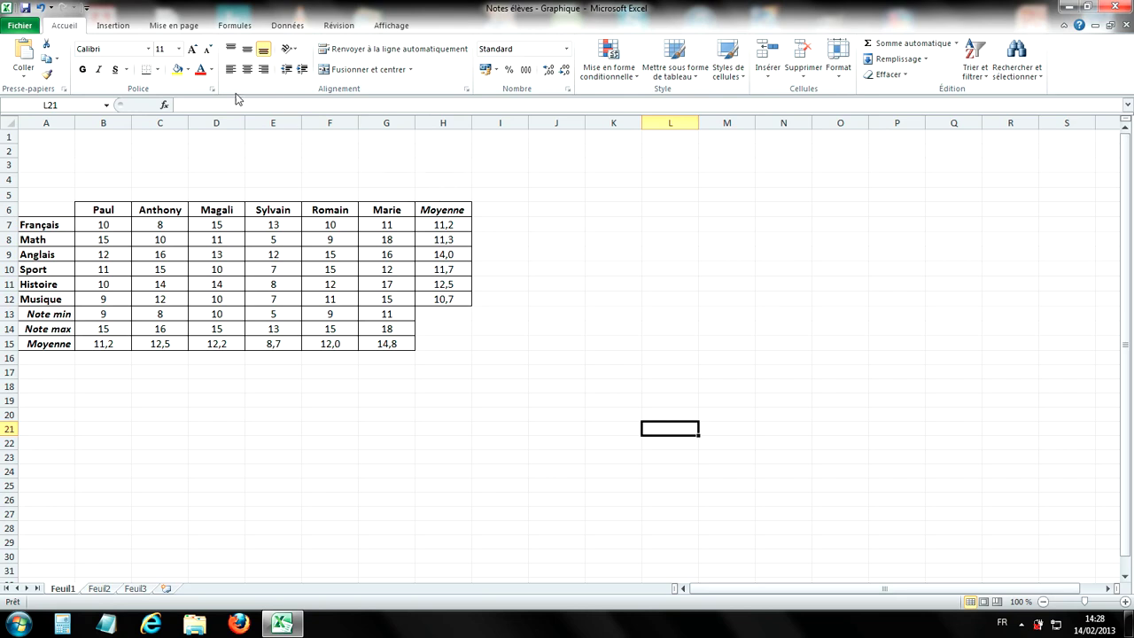
Open the WordArt style gallery from the Insertion ribbon to start a sheet title
{"action": "left_click", "coordinate": [107, 27]}
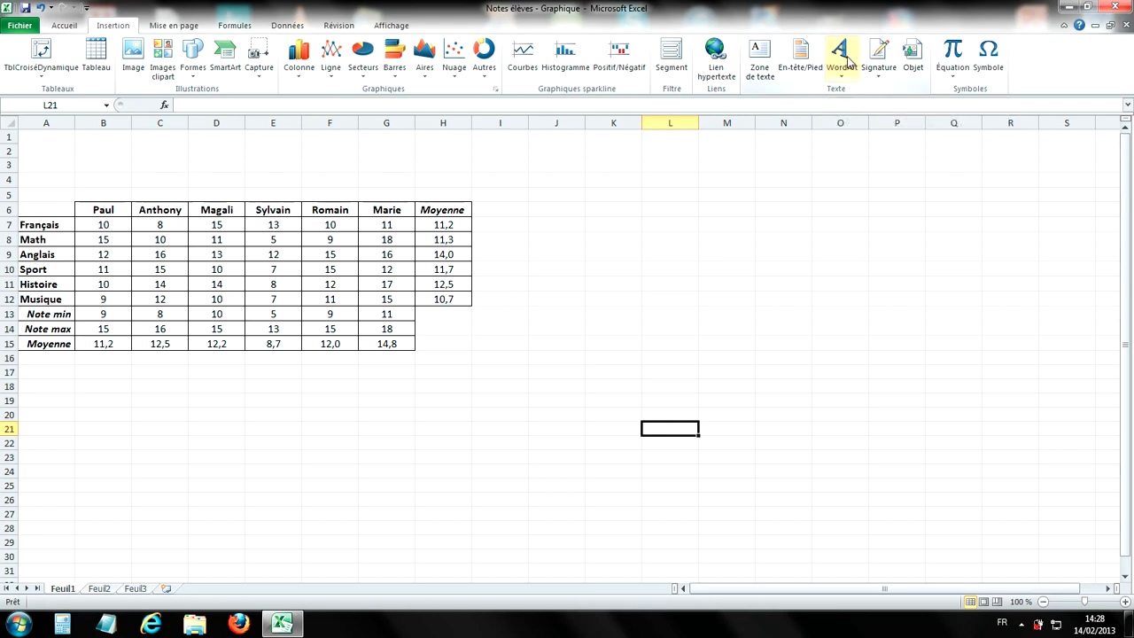
{"action": "left_click", "coordinate": [847, 60]}
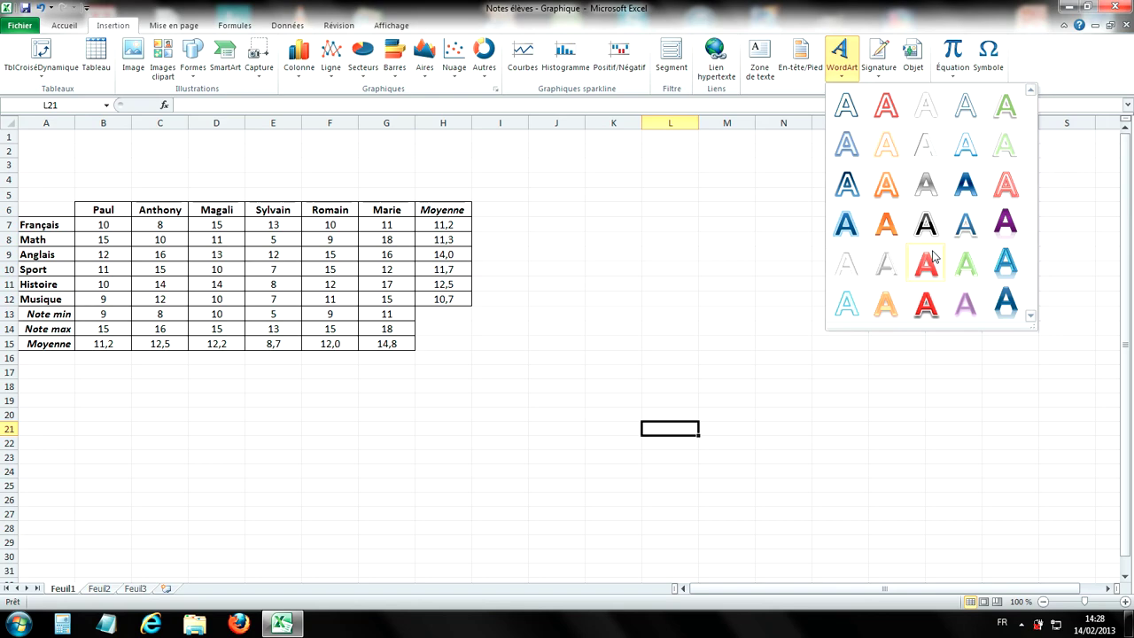
Insert a black-style WordArt reading 'Notes élèves' and reselect it after checking the result
{"action": "left_click", "coordinate": [927, 227]}
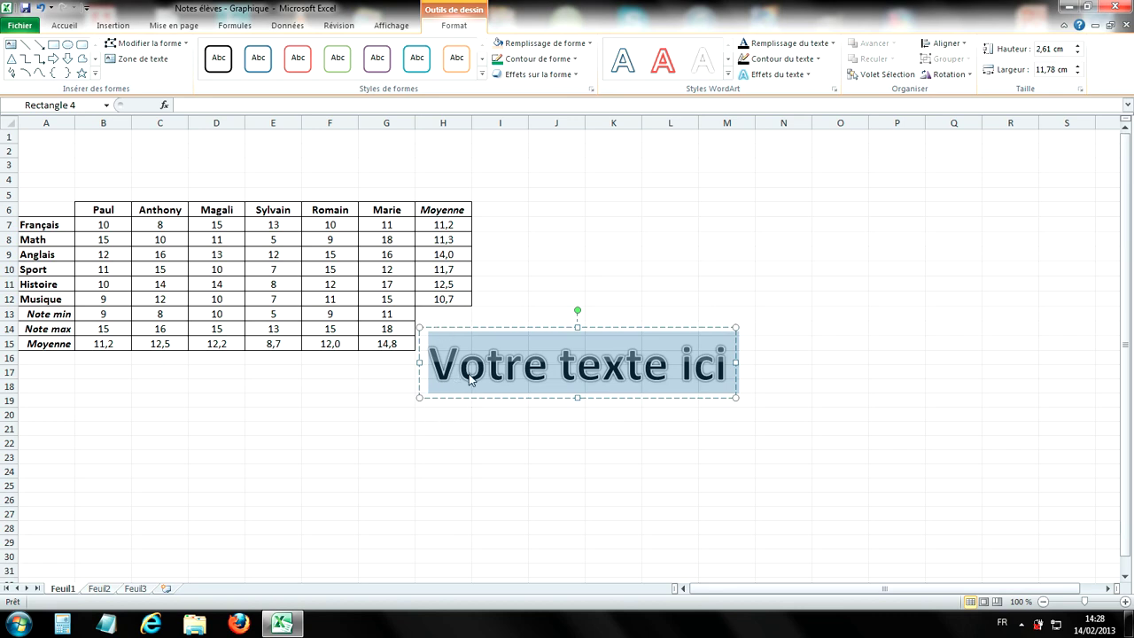
{"action": "type", "text": "No"}
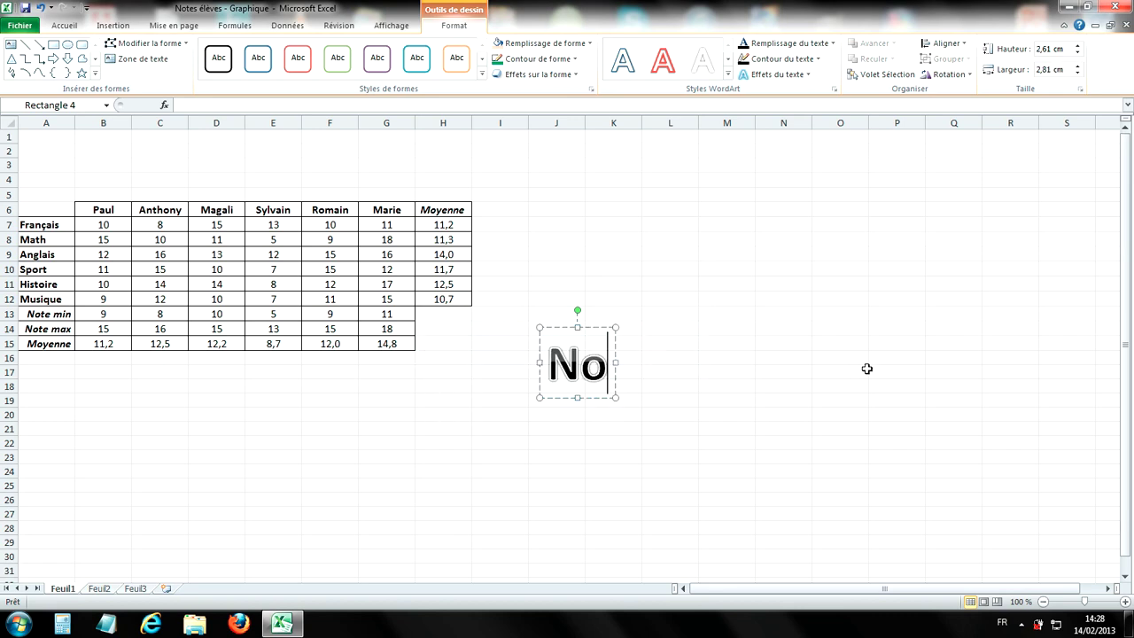
{"action": "type", "text": "tes élèves"}
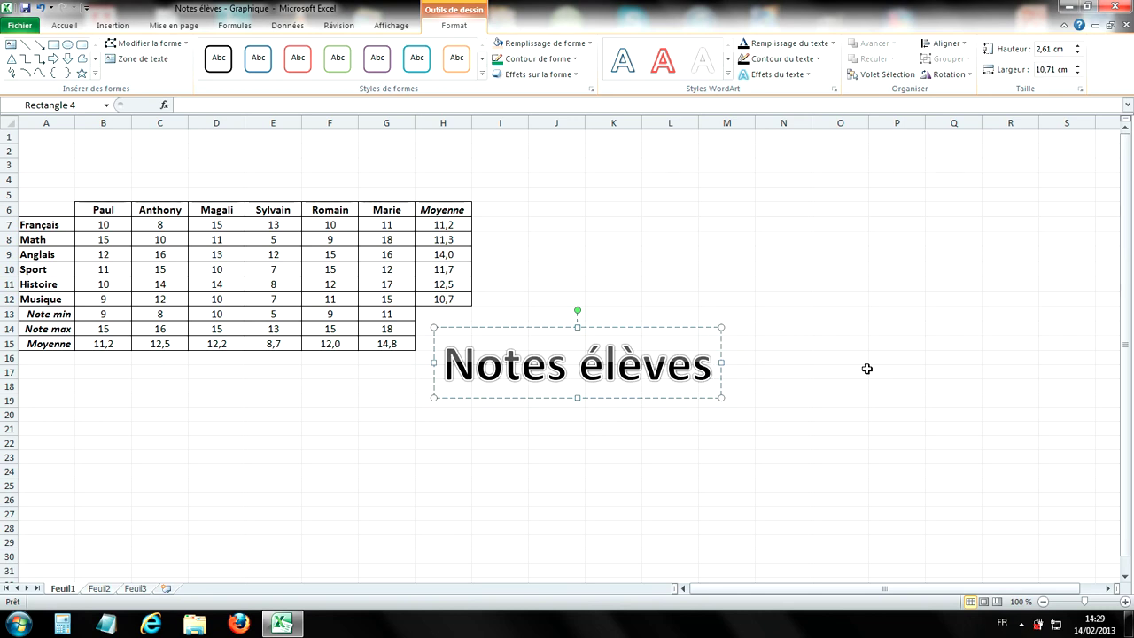
{"action": "left_click", "coordinate": [870, 370]}
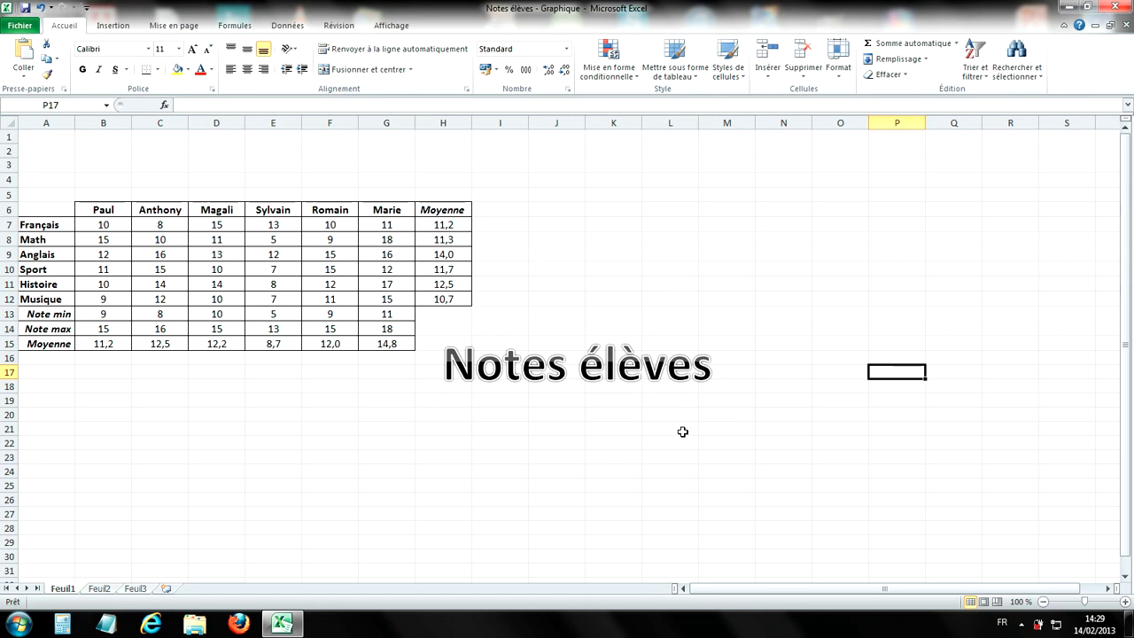
{"action": "left_click", "coordinate": [651, 380]}
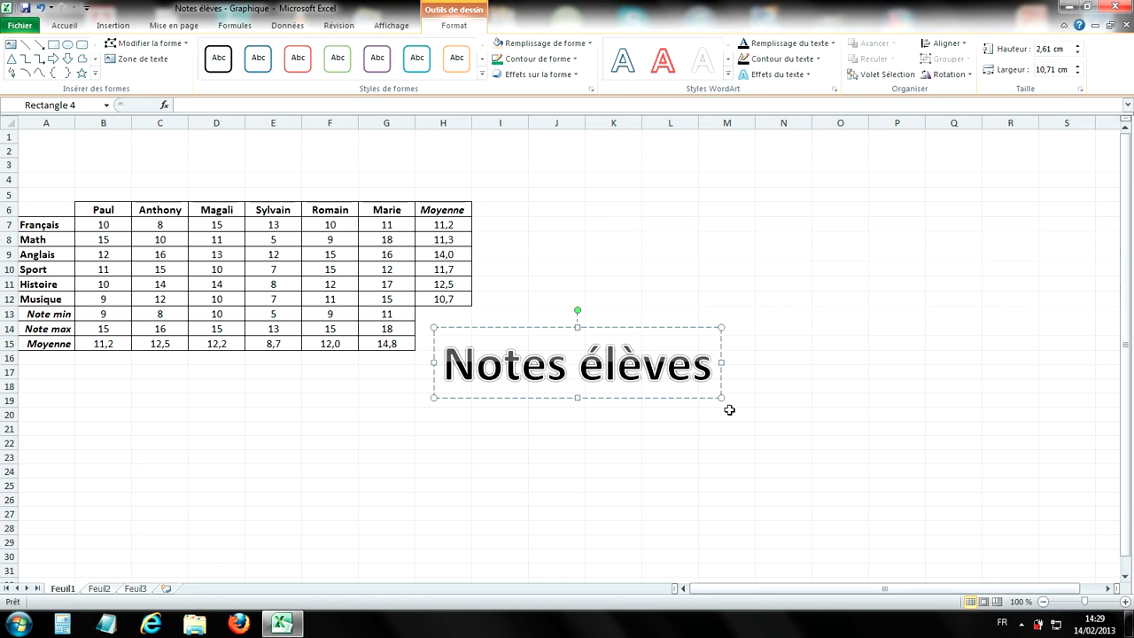
Drag the 'Notes élèves' WordArt beside the grades table, into columns I–N
{"action": "left_click", "coordinate": [669, 398]}
{"action": "mouse_move", "coordinate": [669, 398]}
{"action": "left_mouse_down"}
{"action": "mouse_move", "coordinate": [701, 398]}
{"action": "mouse_move", "coordinate": [679, 403]}
{"action": "mouse_move", "coordinate": [662, 391]}
{"action": "left_mouse_up"}
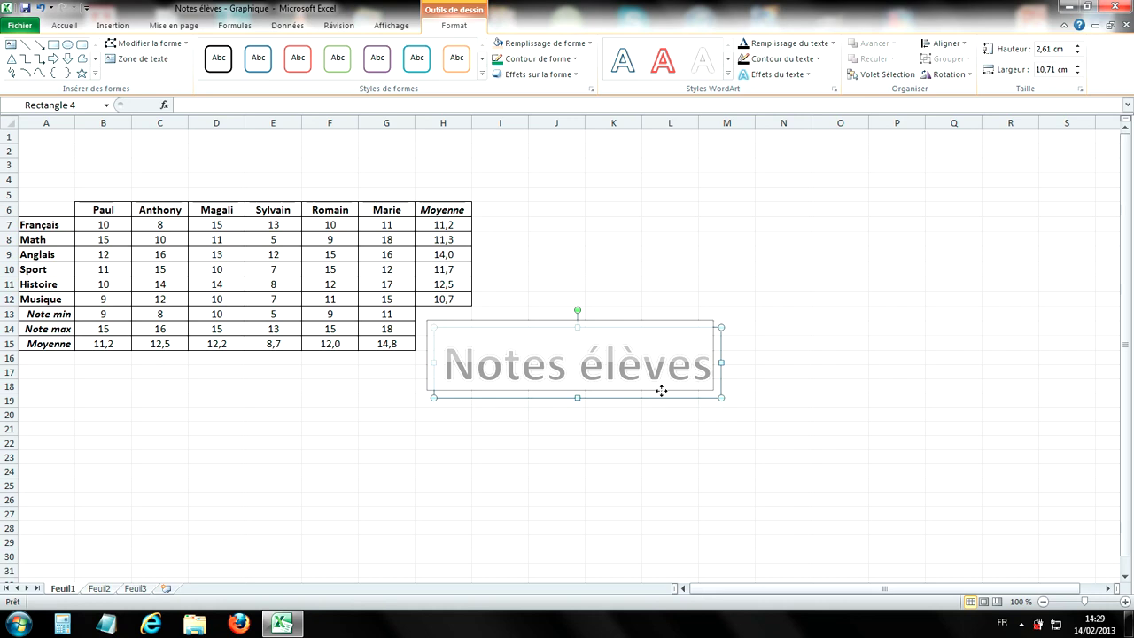
{"action": "left_click_drag", "start_coordinate": [662, 391], "coordinate": [375, 169]}
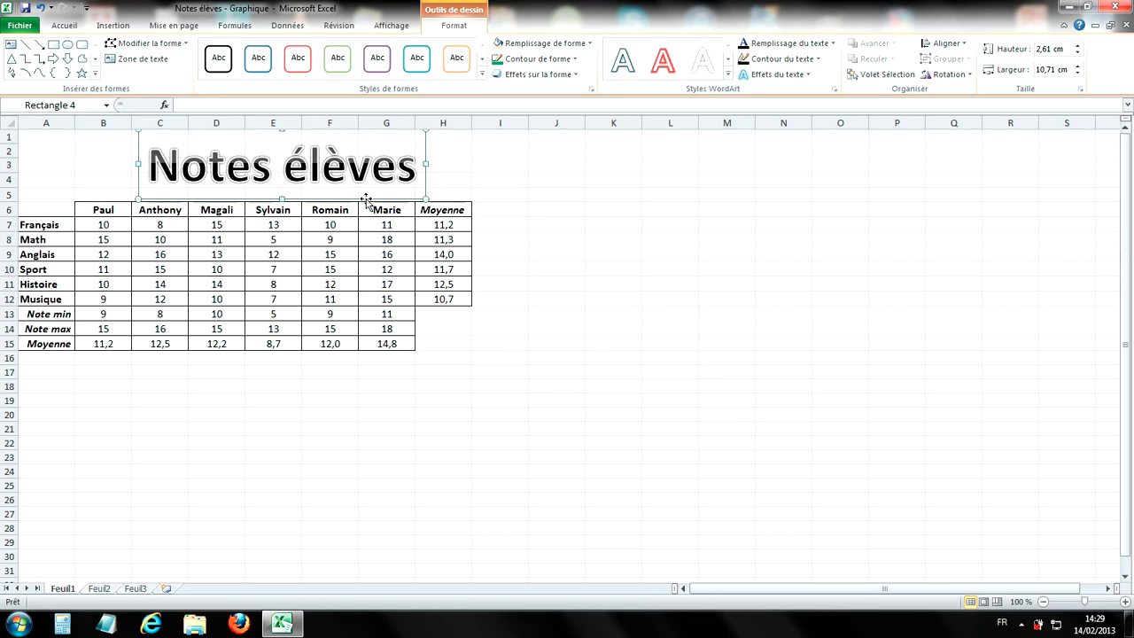
{"action": "left_click_drag", "start_coordinate": [366, 198], "coordinate": [717, 300]}
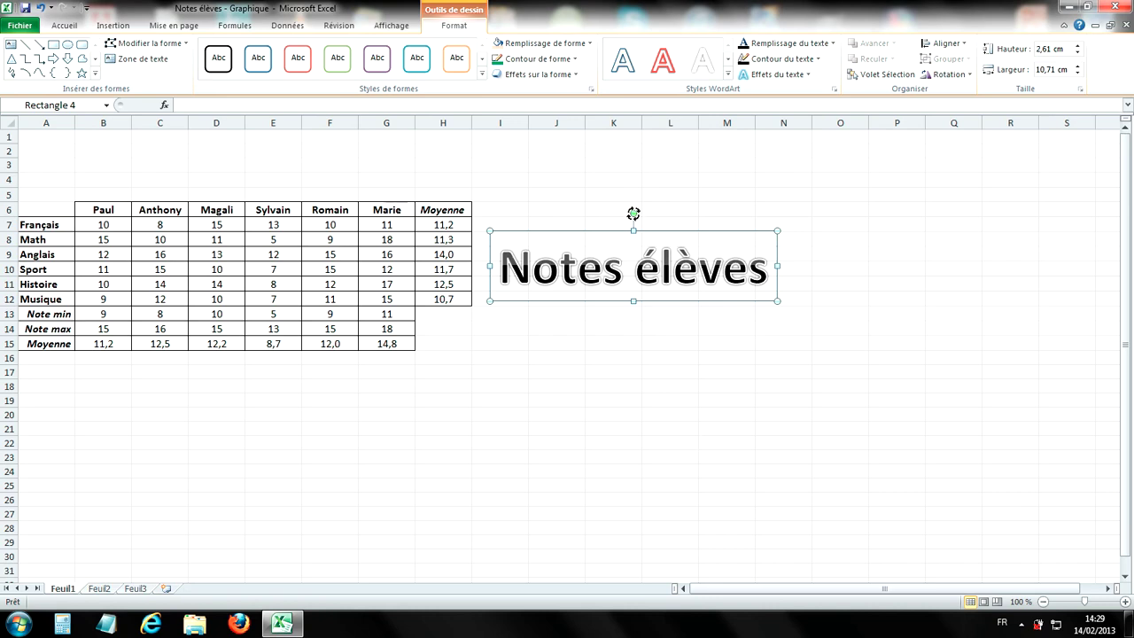
{"action": "left_click_drag", "start_coordinate": [633, 214], "coordinate": [648, 216]}
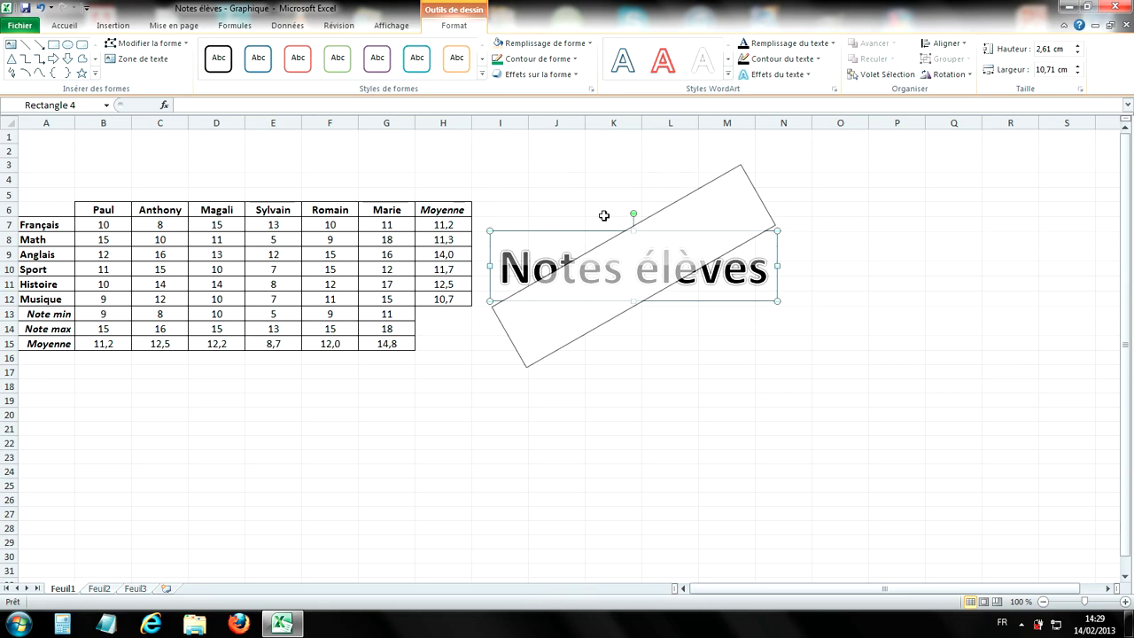
{"action": "left_click_drag", "start_coordinate": [648, 216], "coordinate": [604, 217]}
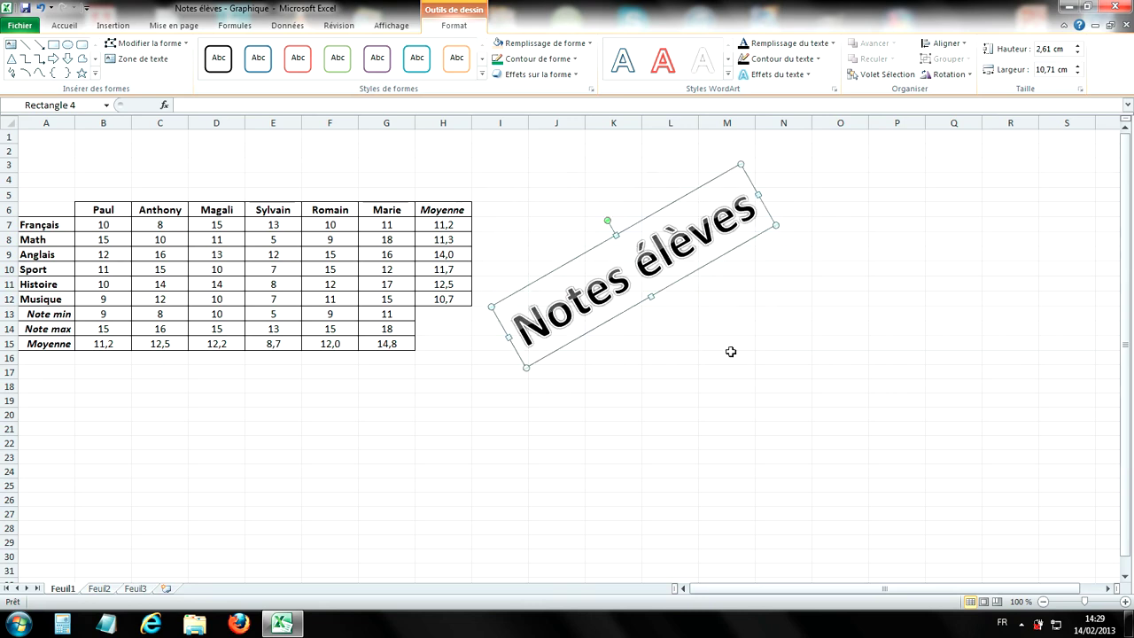
{"action": "key", "text": "ctrl+z"}
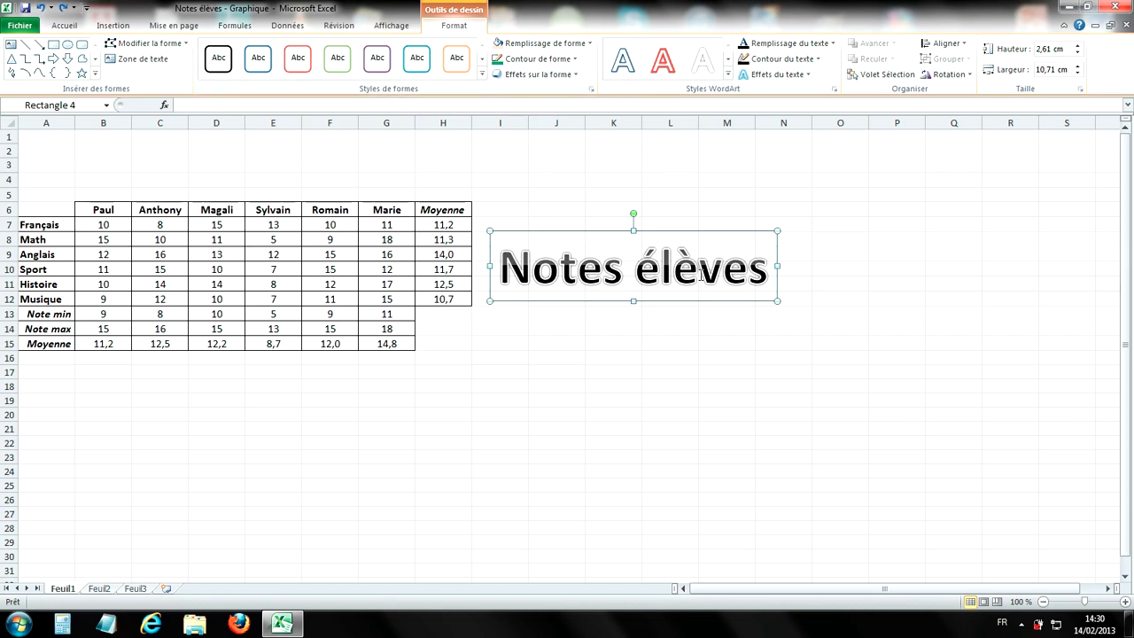
{"action": "left_click", "coordinate": [700, 274]}
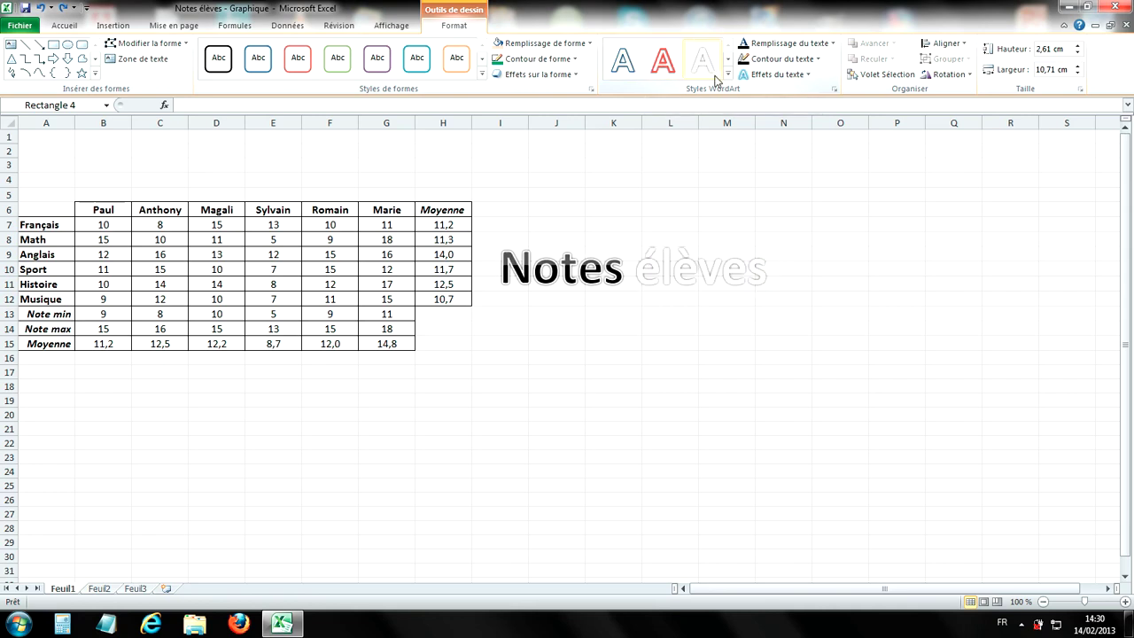
After trying light green on 'élèves', apply 'Remplissage - Blanc, contour dégradé' to the whole title
{"action": "left_click", "coordinate": [727, 77]}
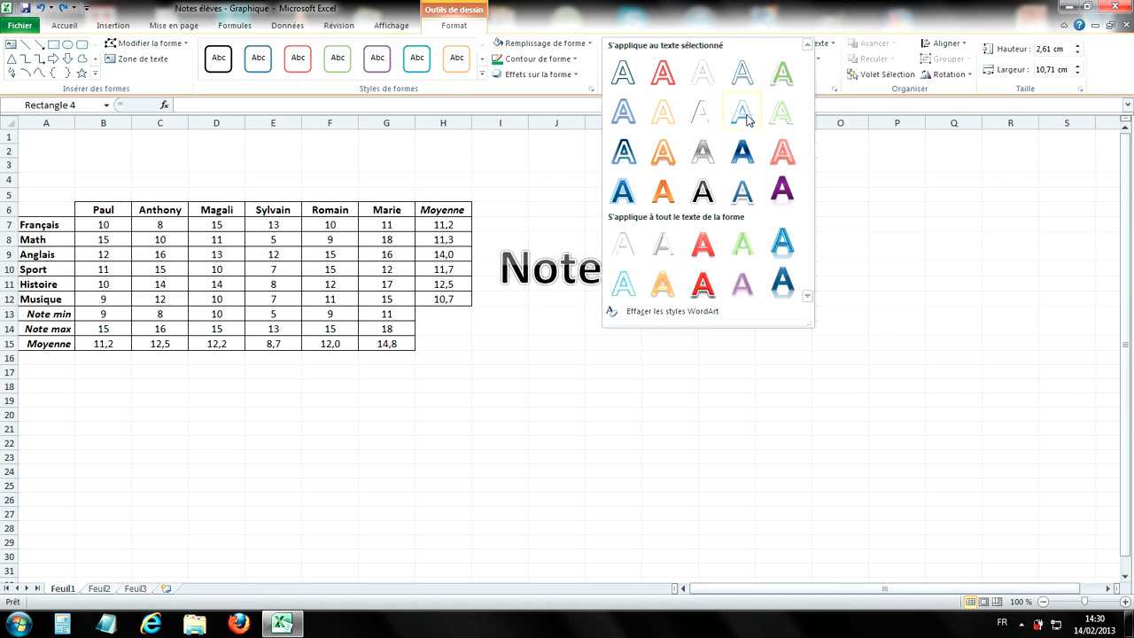
{"action": "left_click", "coordinate": [781, 112]}
{"action": "left_click", "coordinate": [700, 281]}
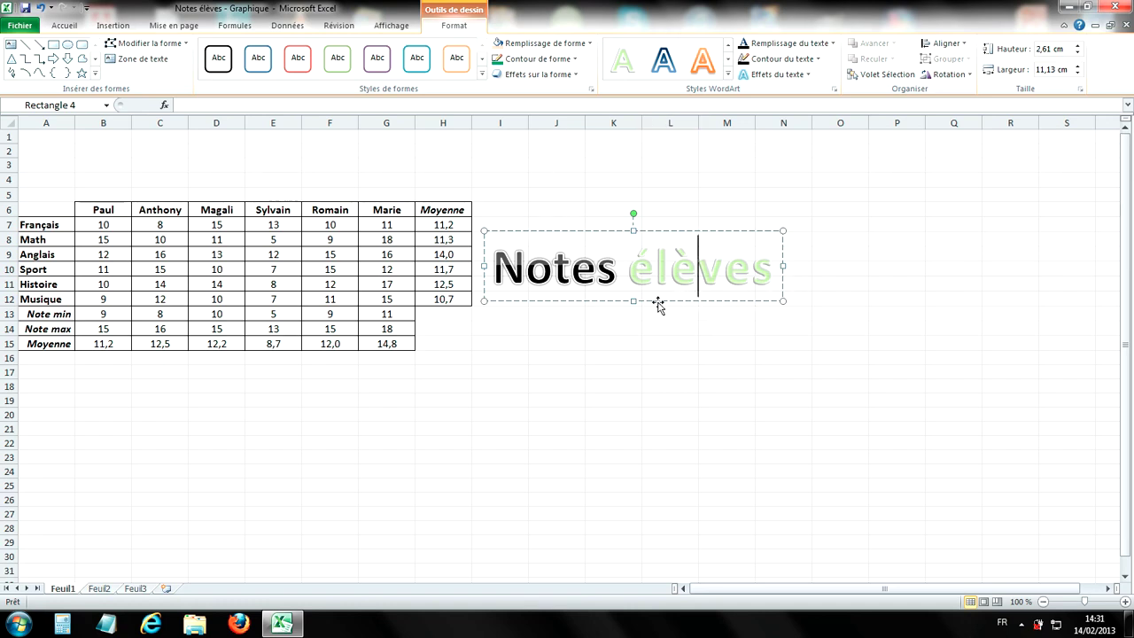
{"action": "left_click", "coordinate": [690, 302]}
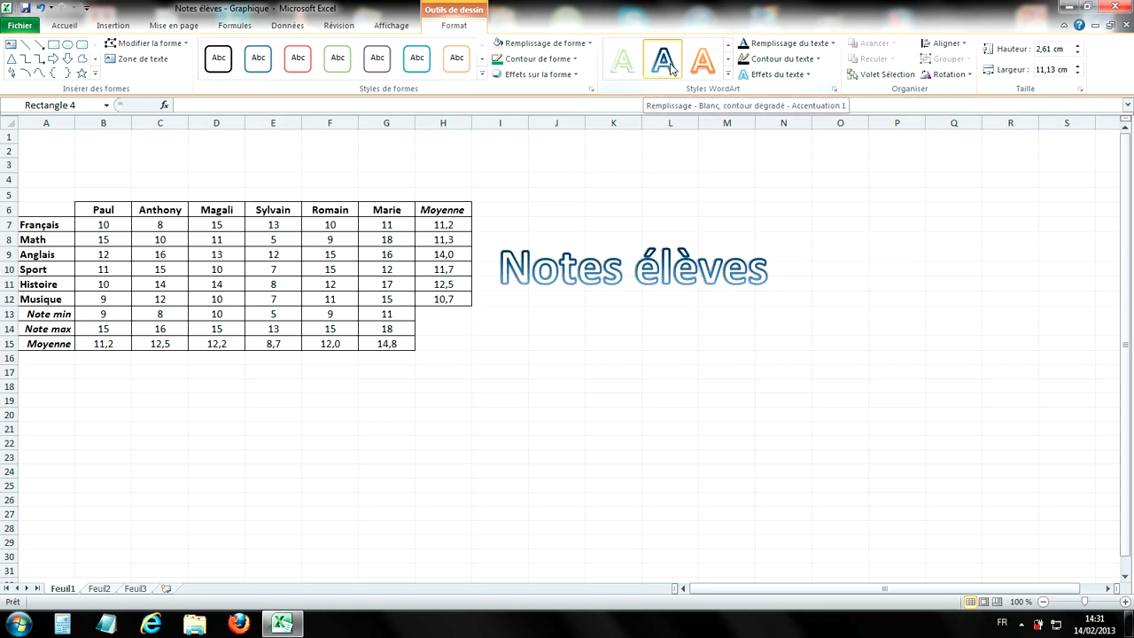
{"action": "left_click", "coordinate": [670, 69]}
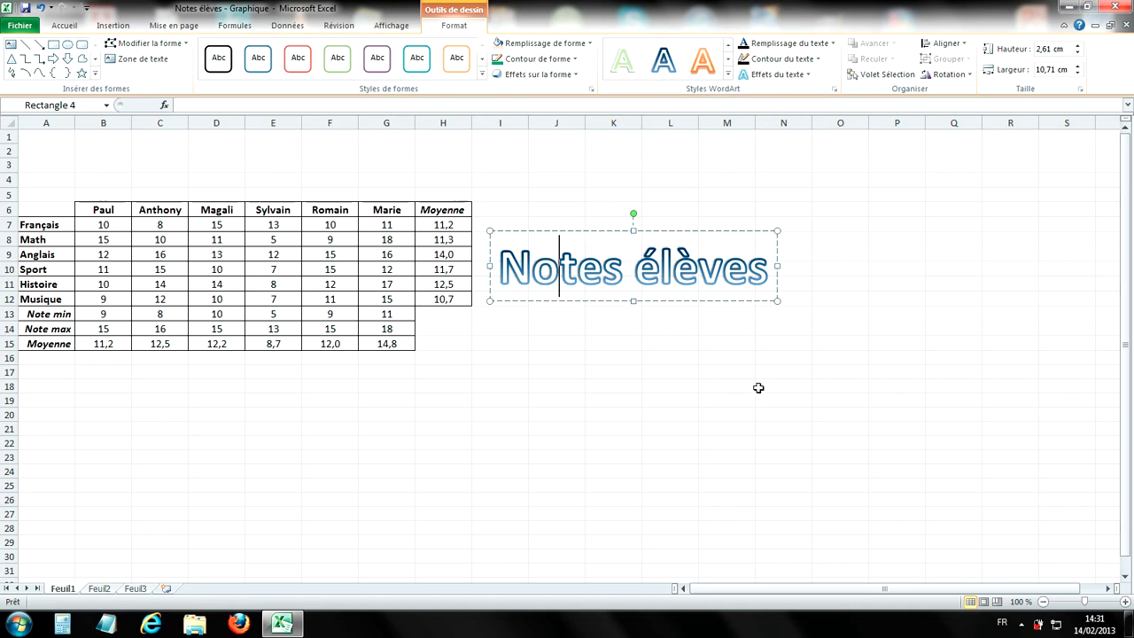
{"action": "left_click", "coordinate": [710, 307]}
{"action": "left_click", "coordinate": [728, 74]}
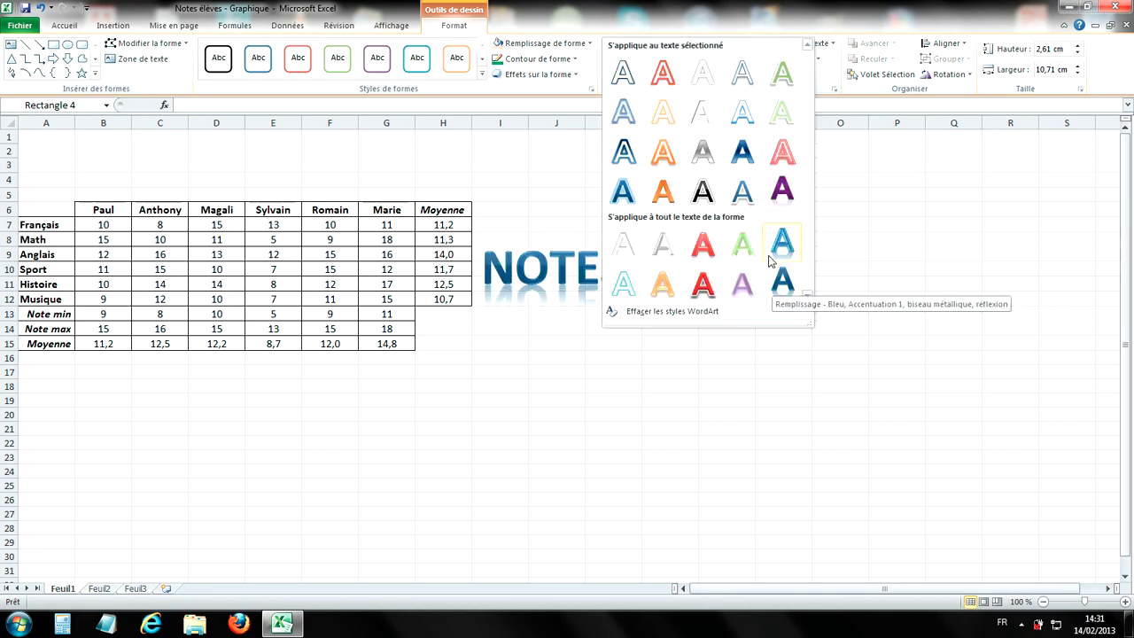
{"action": "left_click", "coordinate": [623, 152]}
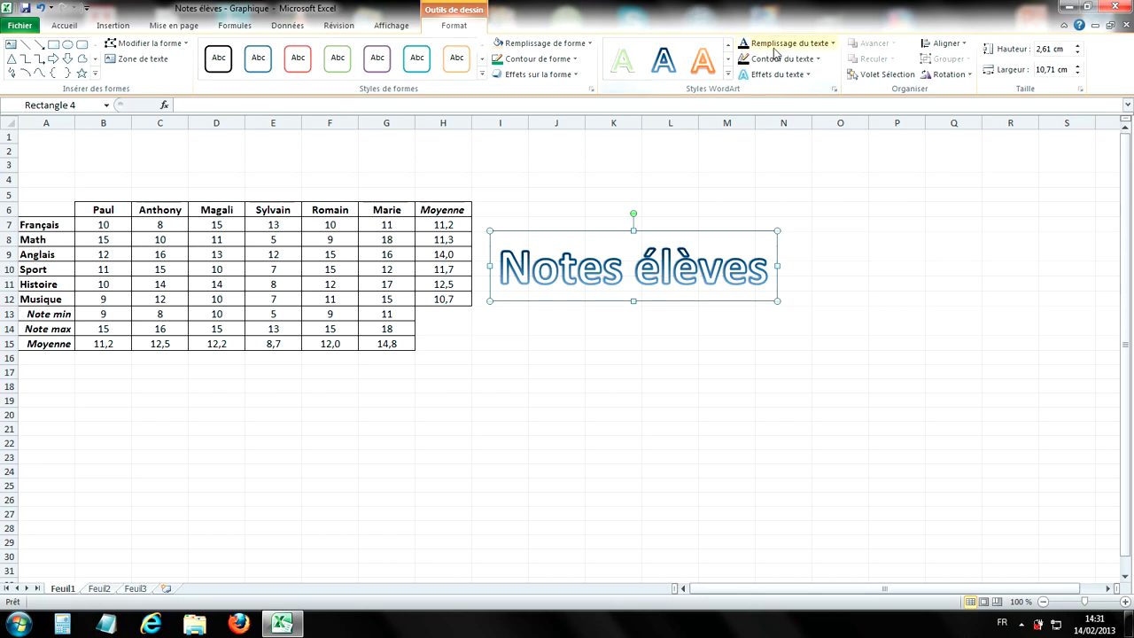
Fill the title text with black and outline its letters in yellow
{"action": "left_click", "coordinate": [797, 46]}
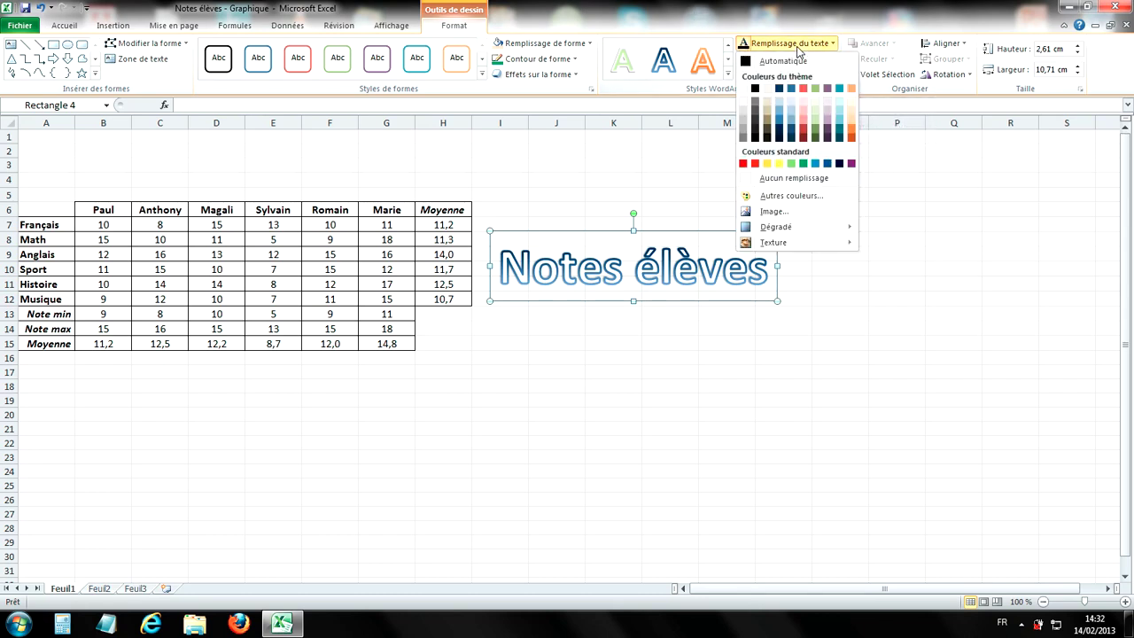
{"action": "left_click", "coordinate": [755, 89]}
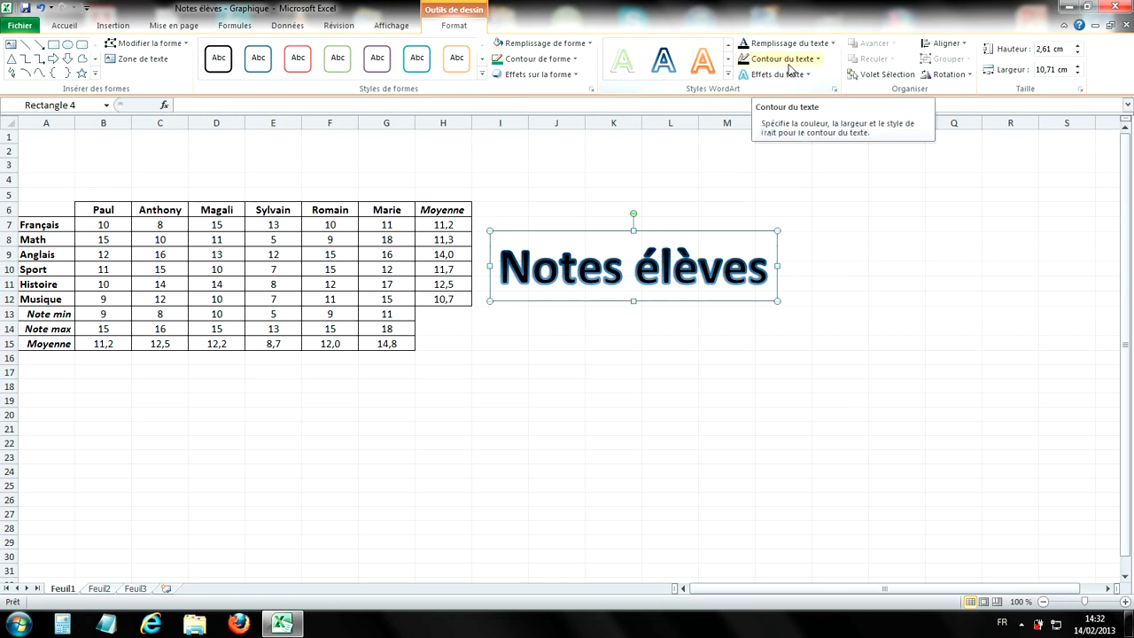
{"action": "left_click", "coordinate": [789, 65]}
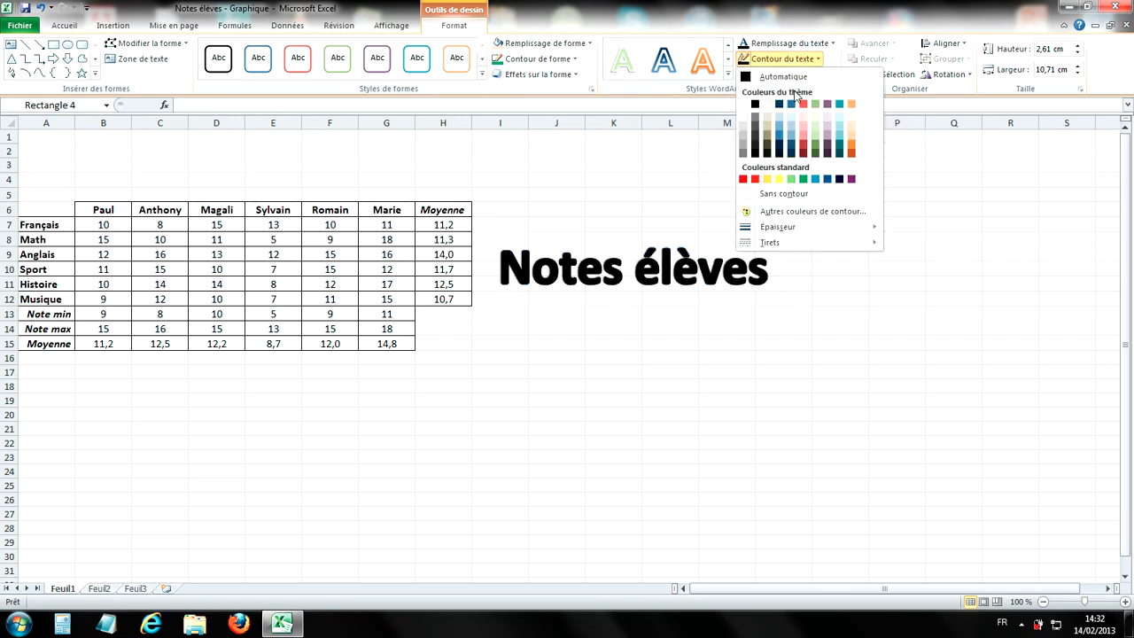
{"action": "left_click", "coordinate": [781, 180]}
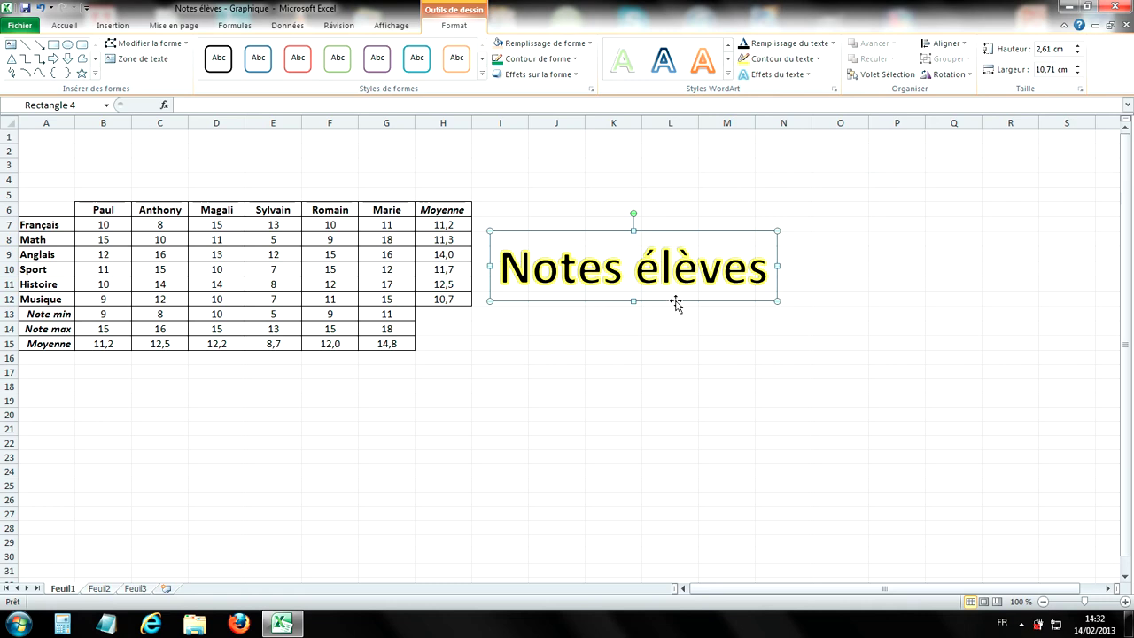
Open the 'Autres couleurs de contour' picker and close it without changes
{"action": "left_click", "coordinate": [783, 60]}
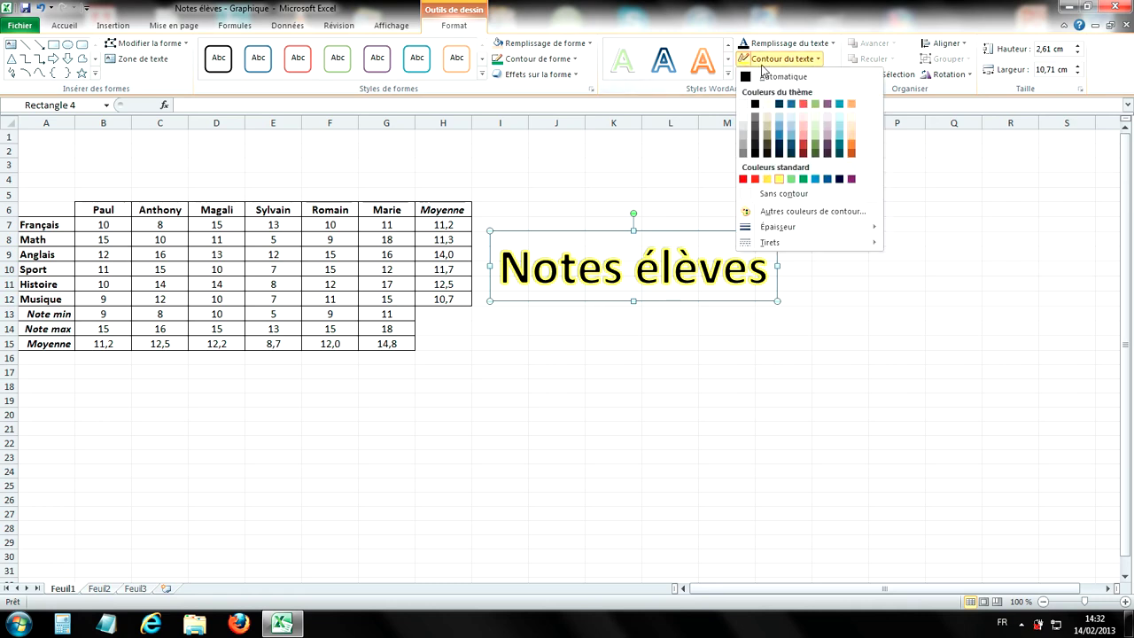
{"action": "mouse_move", "coordinate": [789, 228]}
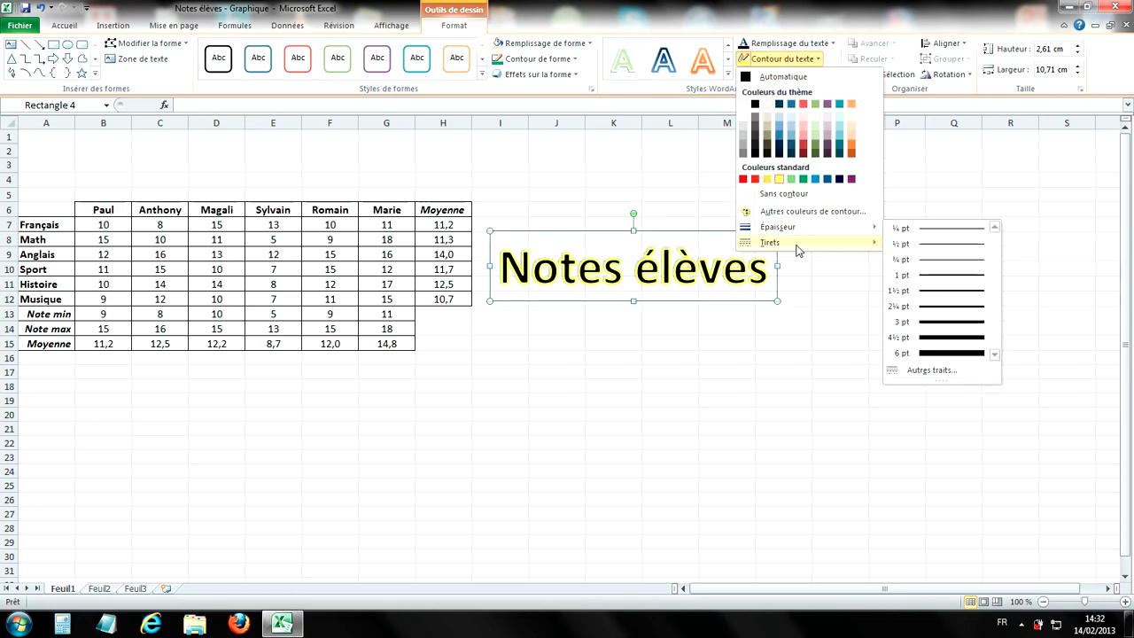
{"action": "mouse_move", "coordinate": [798, 248]}
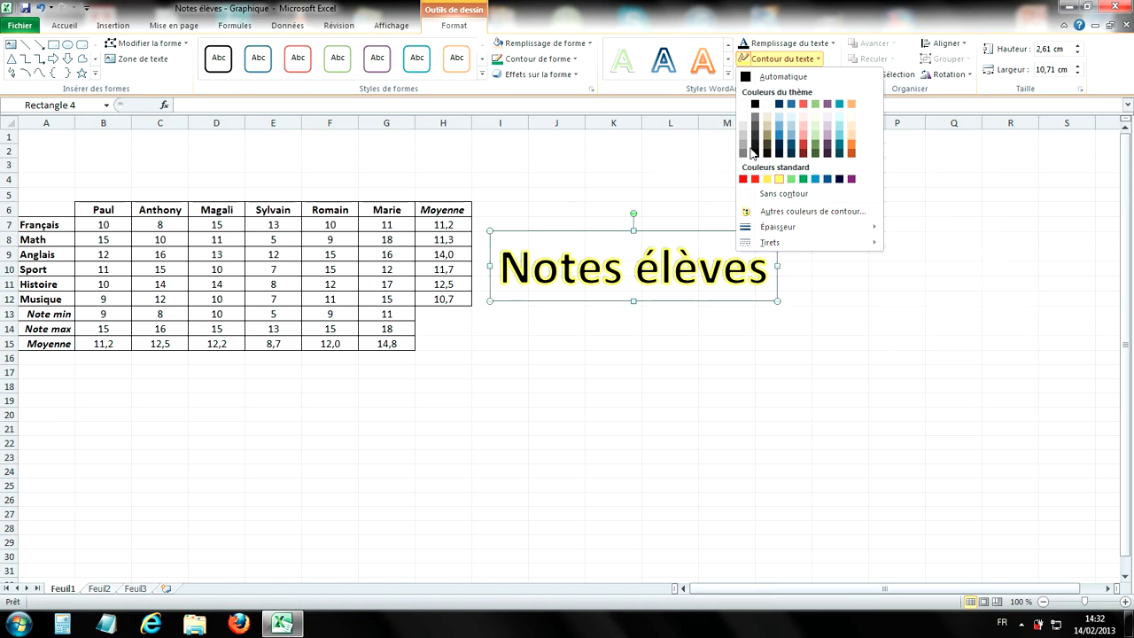
{"action": "left_click", "coordinate": [833, 216]}
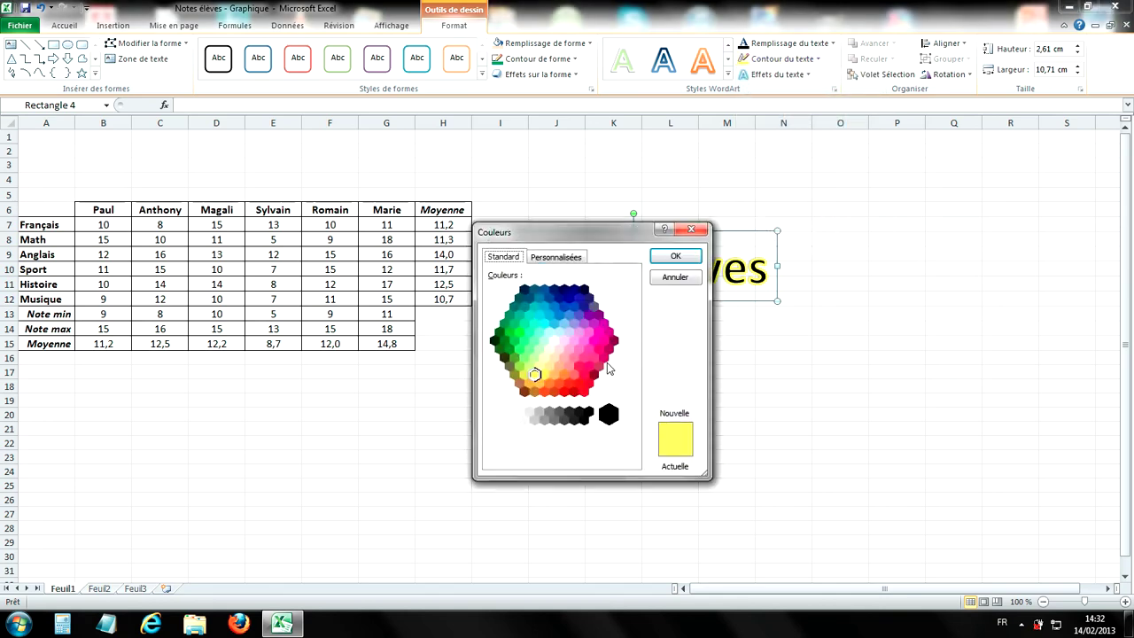
{"action": "left_click", "coordinate": [692, 230]}
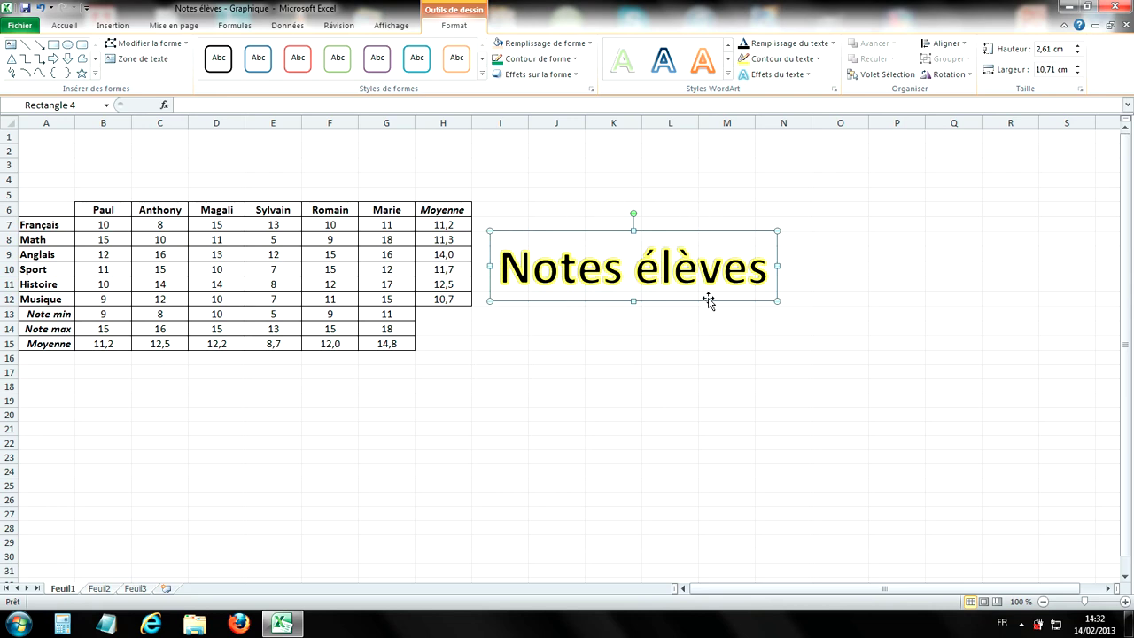
Give the title text a 'Perspective diagonale vers le bas à gauche' shadow and check it
{"action": "left_click", "coordinate": [808, 75]}
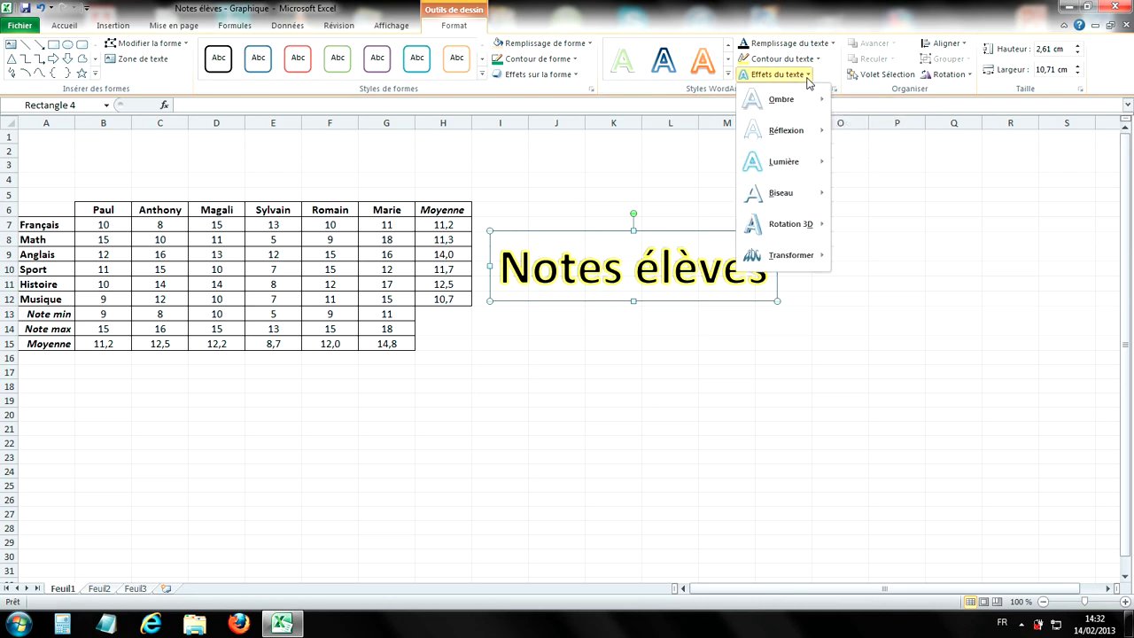
{"action": "mouse_move", "coordinate": [800, 107]}
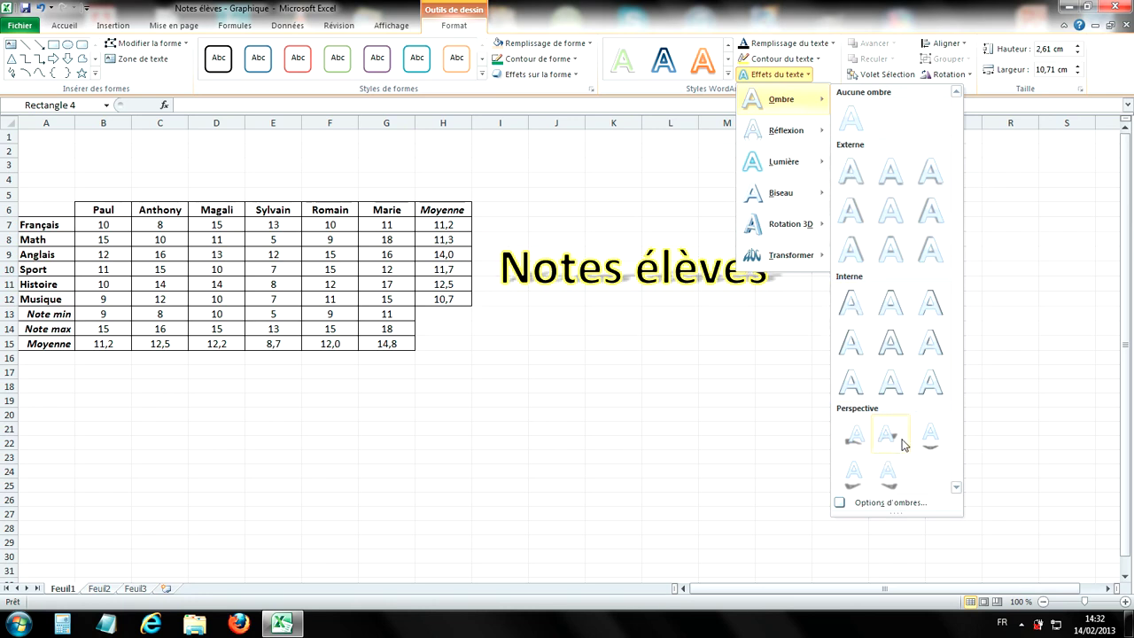
{"action": "left_click", "coordinate": [860, 483]}
{"action": "left_click", "coordinate": [768, 406]}
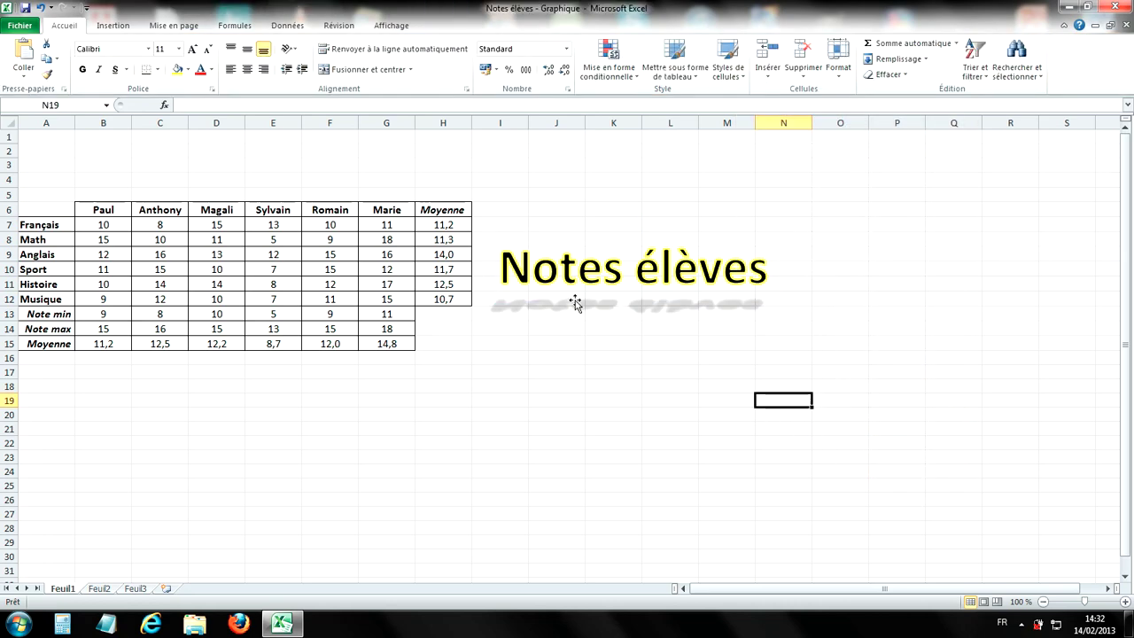
{"action": "left_click", "coordinate": [731, 291]}
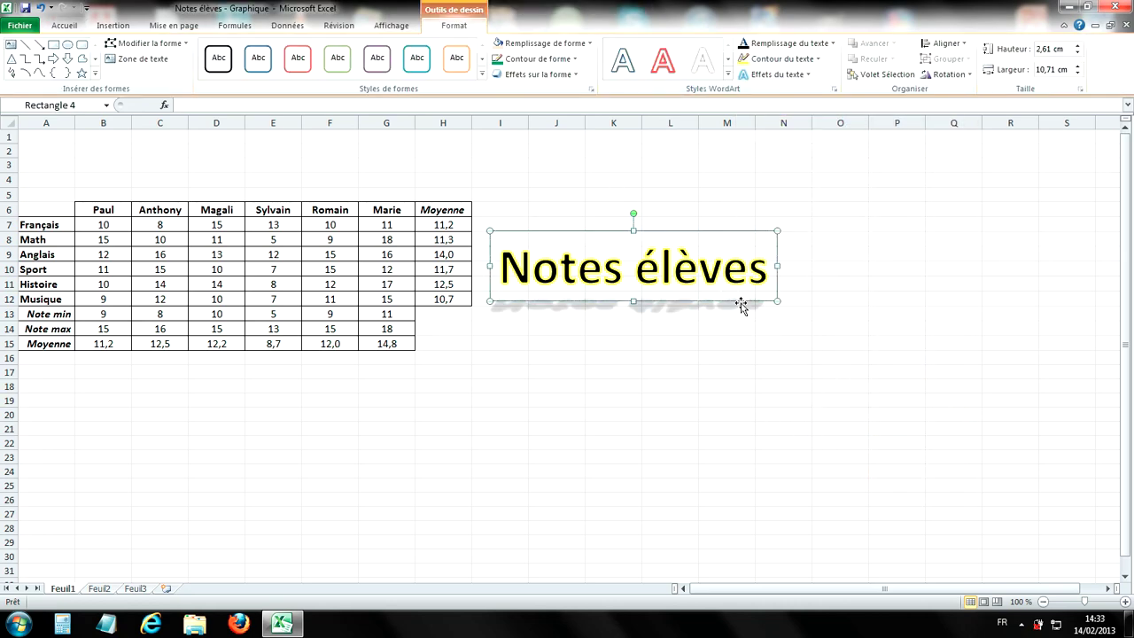
{"action": "left_click", "coordinate": [788, 77]}
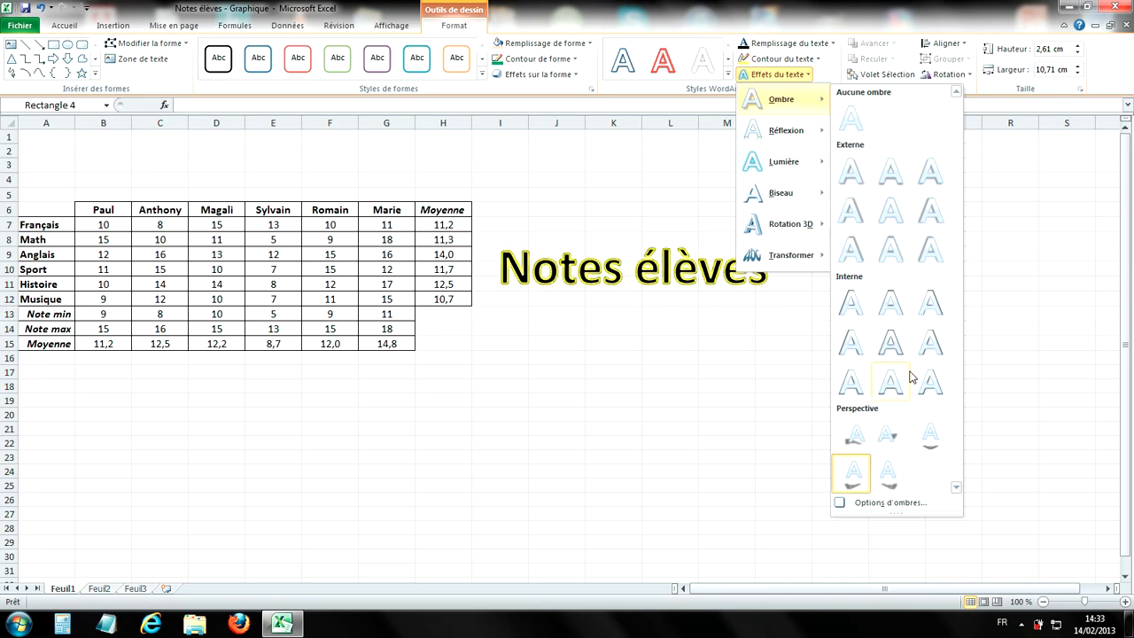
Set the shadow to 'Aucune ombre' and apply the 'Chevron vers le bas' Transformer warp
{"action": "left_click", "coordinate": [852, 121]}
{"action": "left_click", "coordinate": [775, 74]}
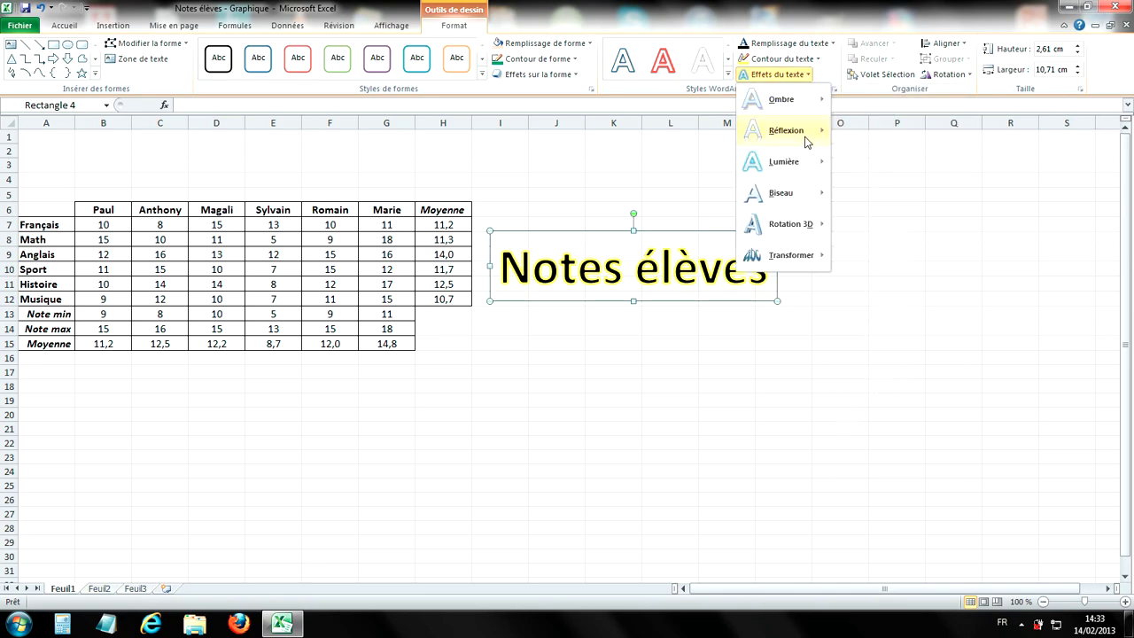
{"action": "mouse_move", "coordinate": [808, 142]}
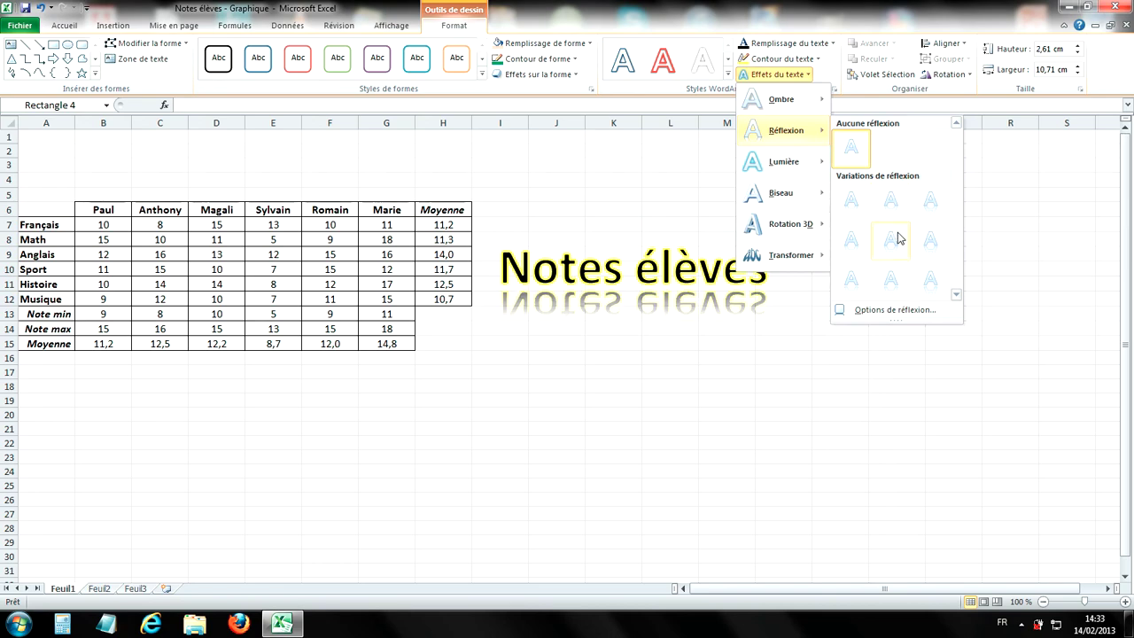
{"action": "mouse_move", "coordinate": [797, 195]}
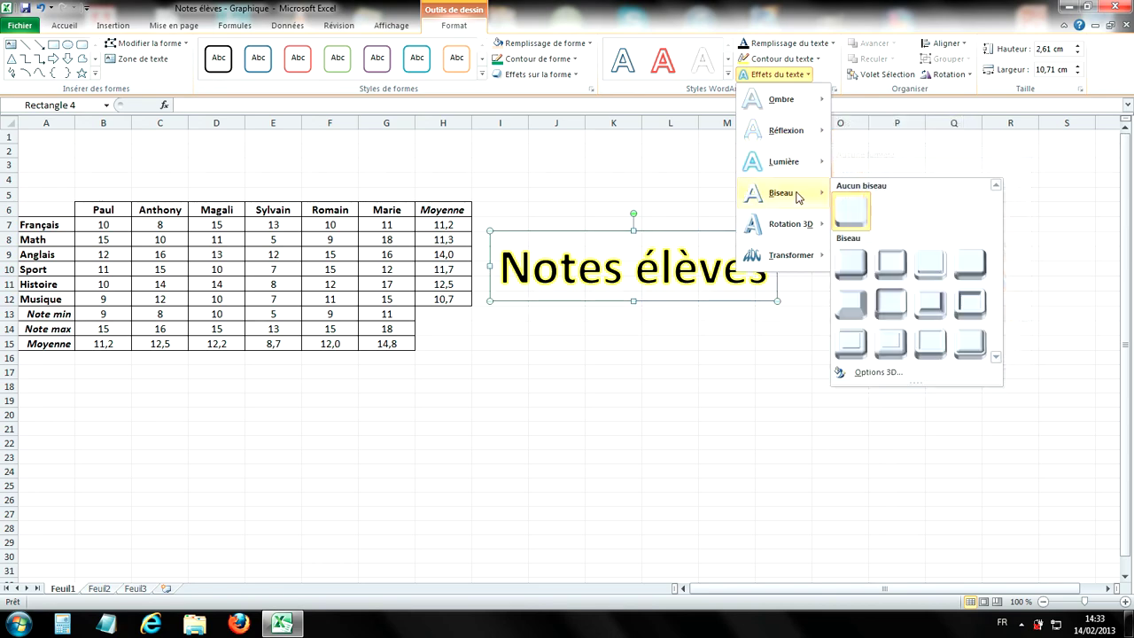
{"action": "mouse_move", "coordinate": [761, 260]}
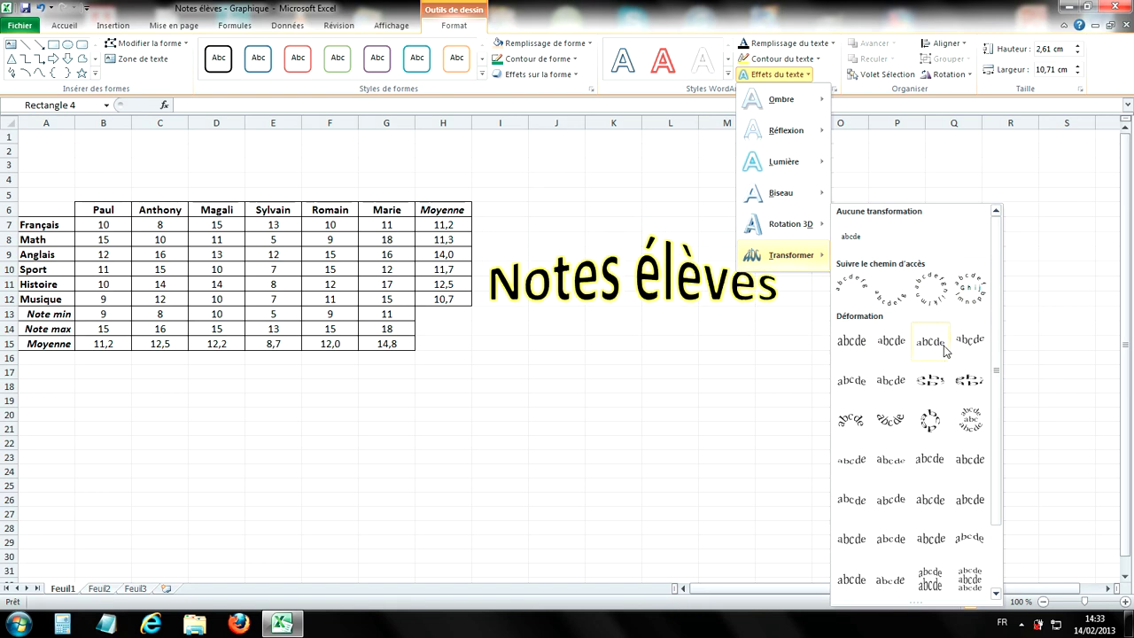
{"action": "left_click", "coordinate": [884, 383]}
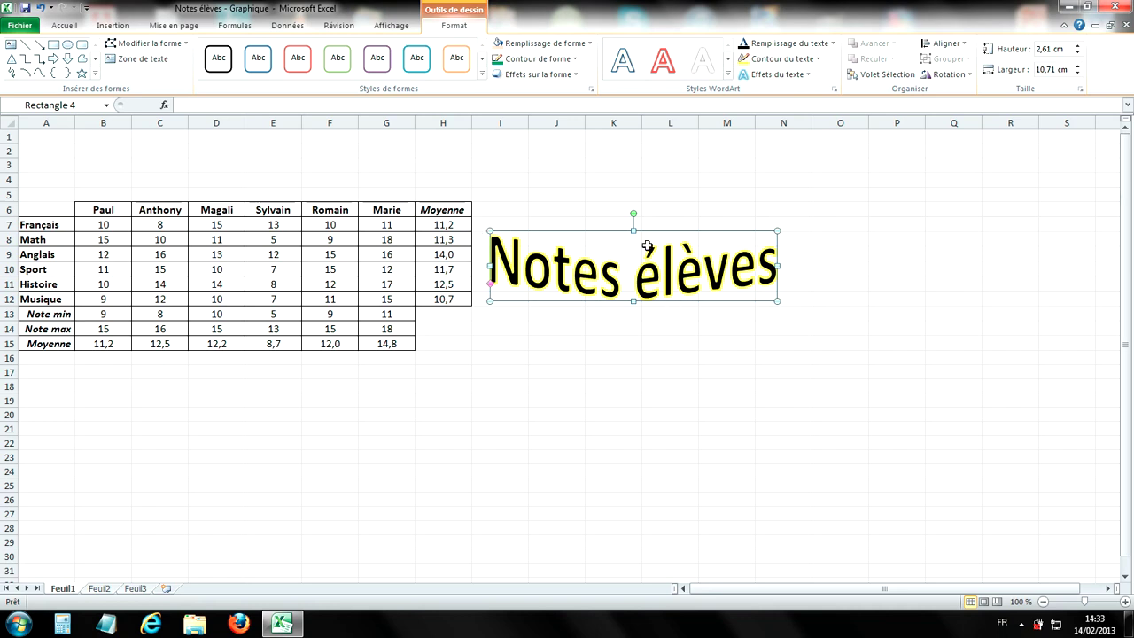
Try the first shape style, then apply the light orange style from the Styles de formes gallery
{"action": "left_click", "coordinate": [236, 68]}
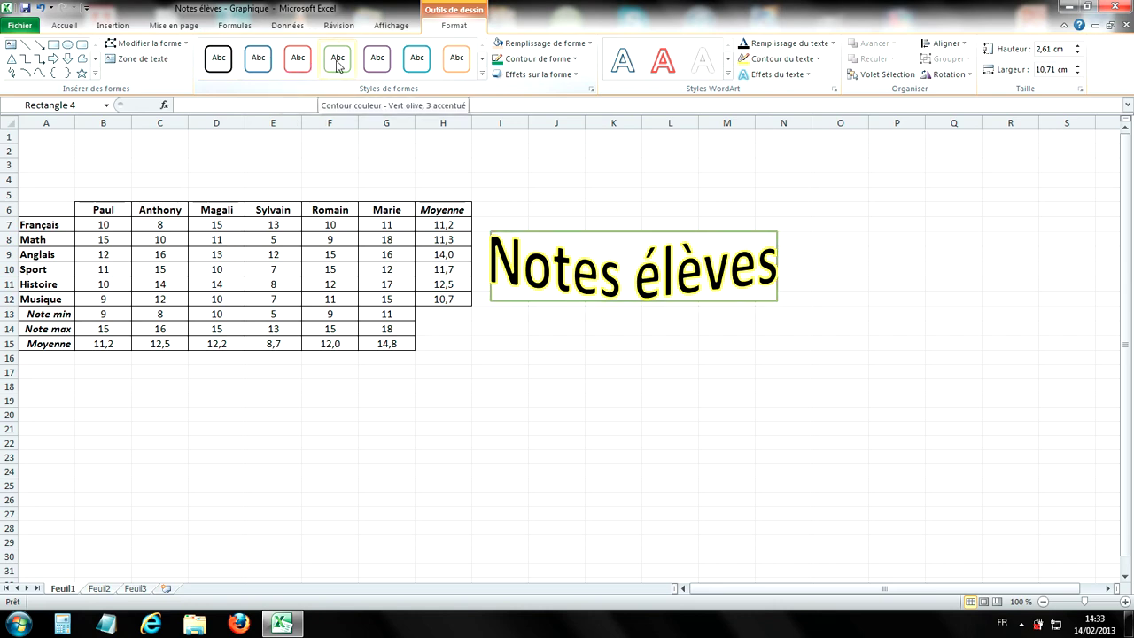
{"action": "left_click", "coordinate": [483, 75]}
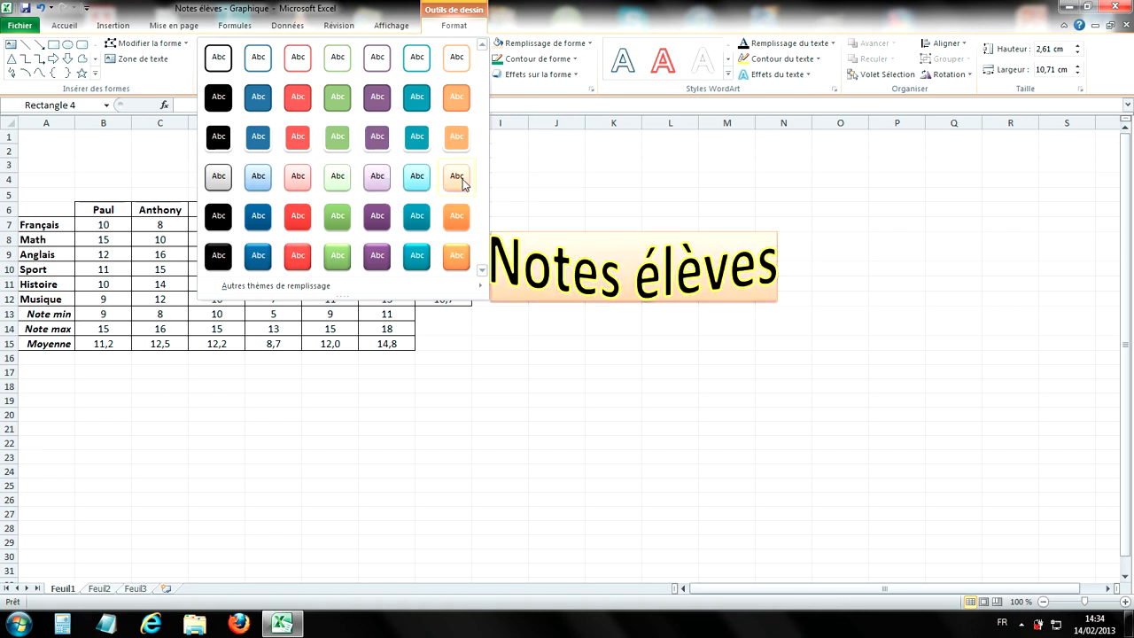
{"action": "left_click", "coordinate": [462, 182]}
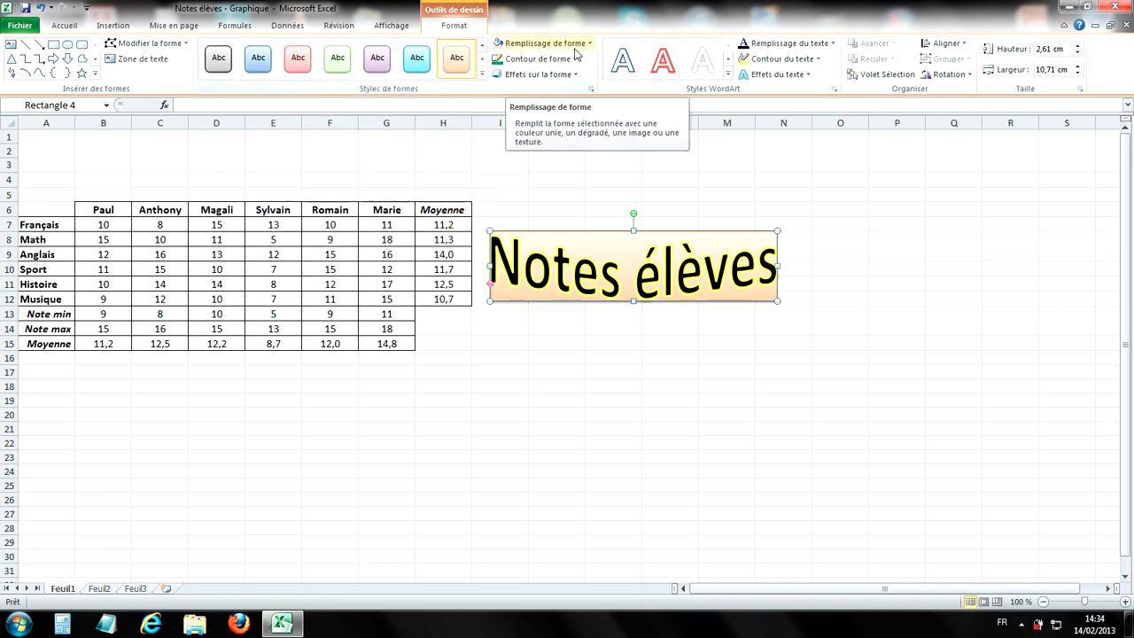
Leave the box fill unchanged and set its Contour de forme to black
{"action": "left_click", "coordinate": [575, 54]}
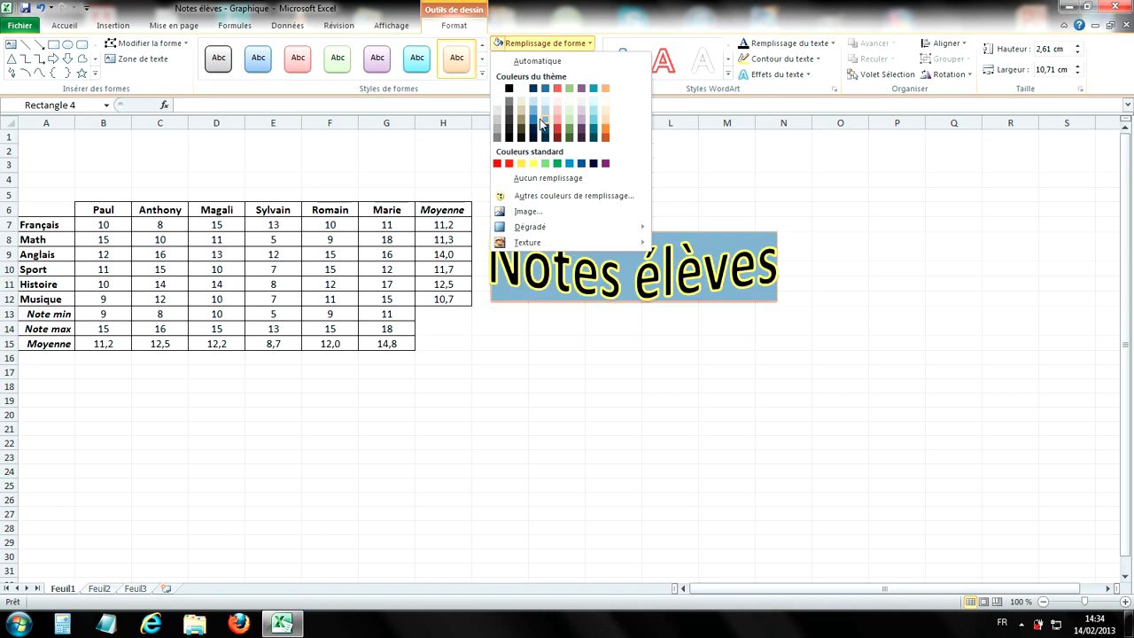
{"action": "left_click", "coordinate": [563, 18]}
{"action": "left_click", "coordinate": [531, 58]}
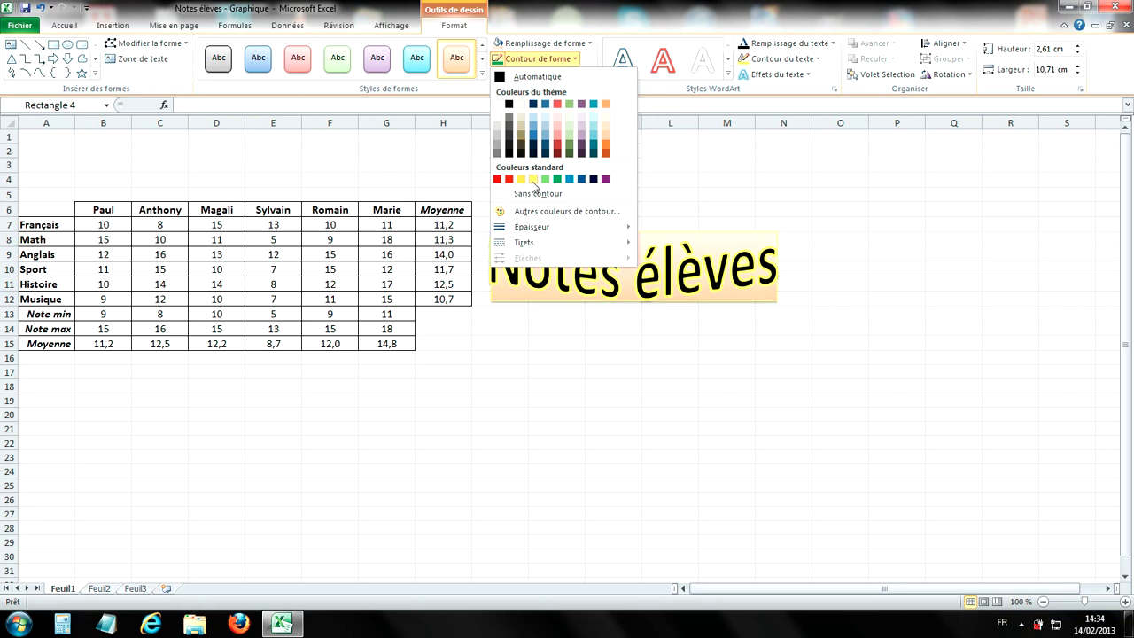
{"action": "left_click", "coordinate": [508, 104]}
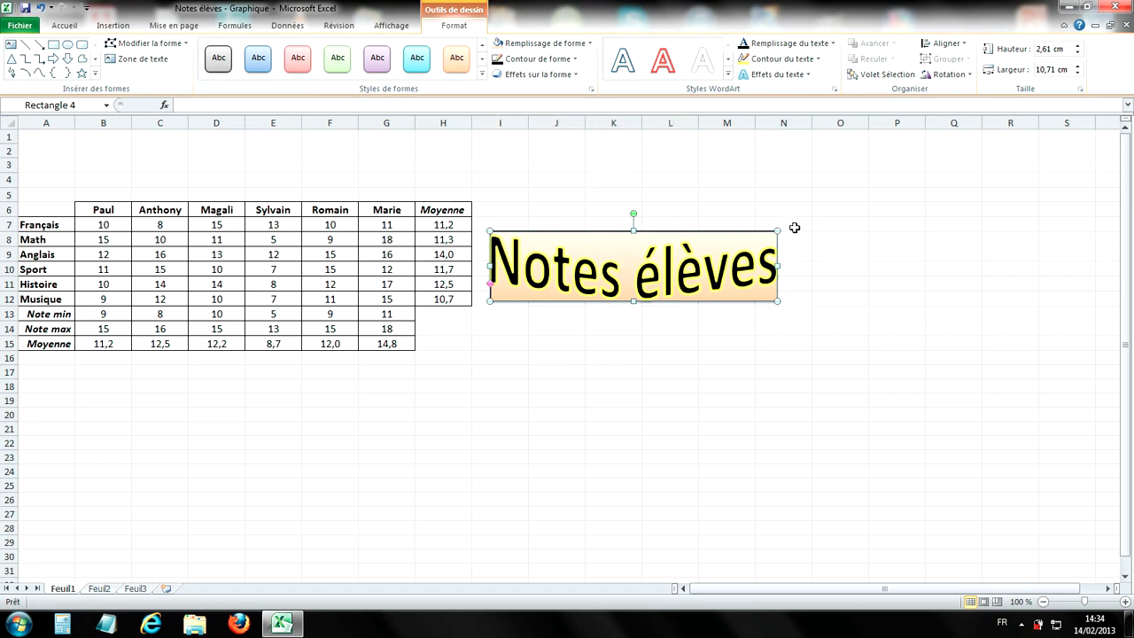
Add a pink Lumière glow variation around the title box, then deselect it to check
{"action": "left_click", "coordinate": [572, 77]}
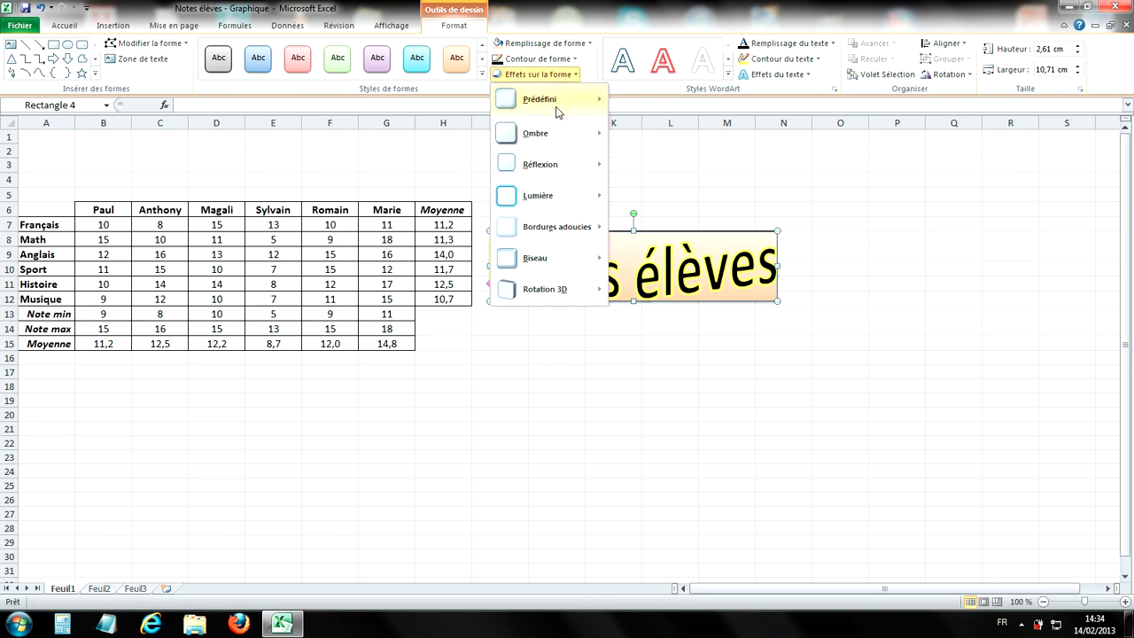
{"action": "mouse_move", "coordinate": [554, 140]}
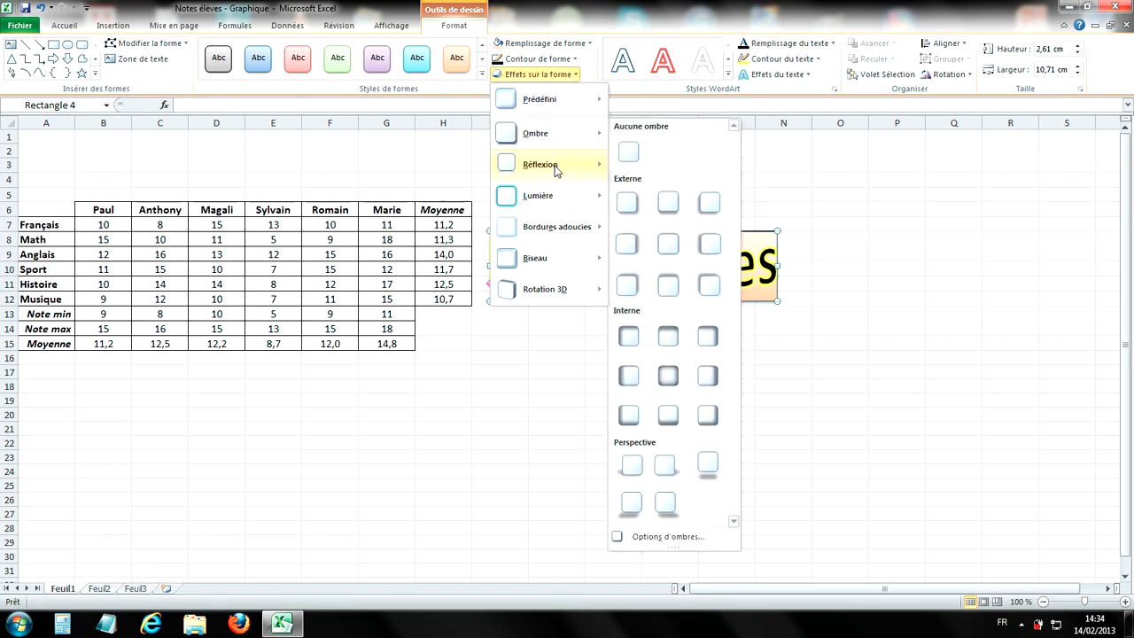
{"action": "mouse_move", "coordinate": [556, 198]}
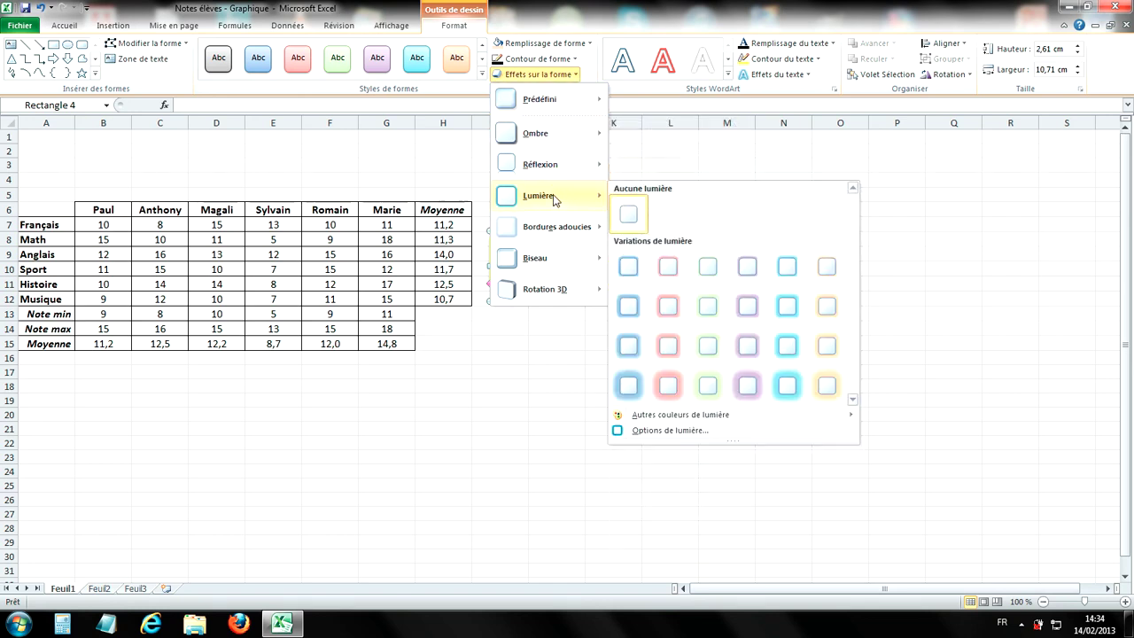
{"action": "left_click", "coordinate": [671, 383]}
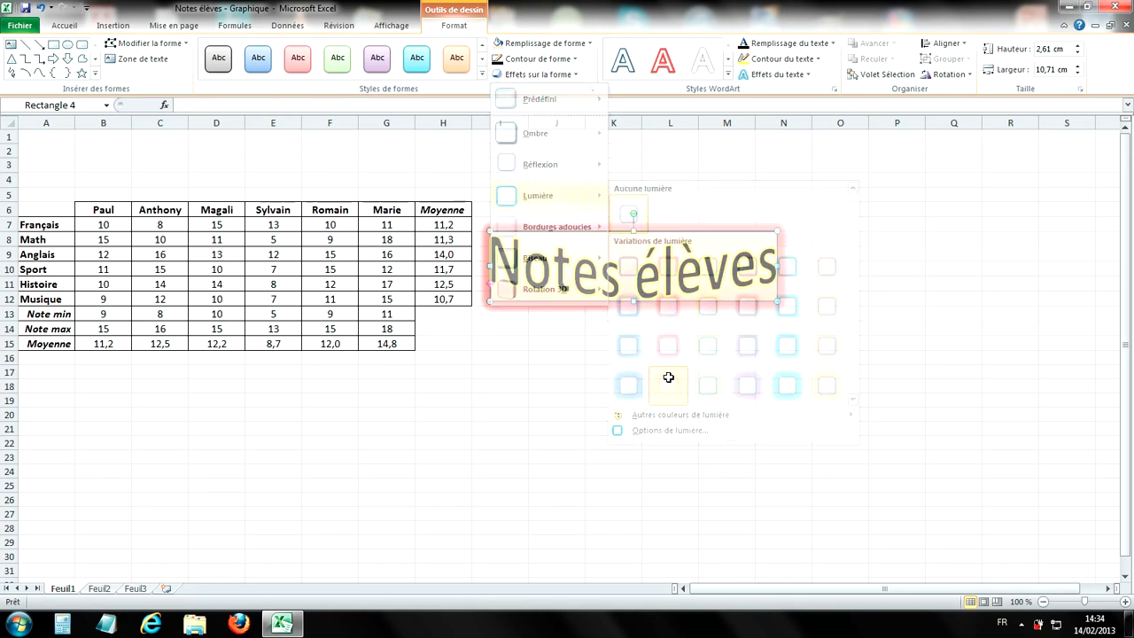
{"action": "left_click", "coordinate": [866, 316]}
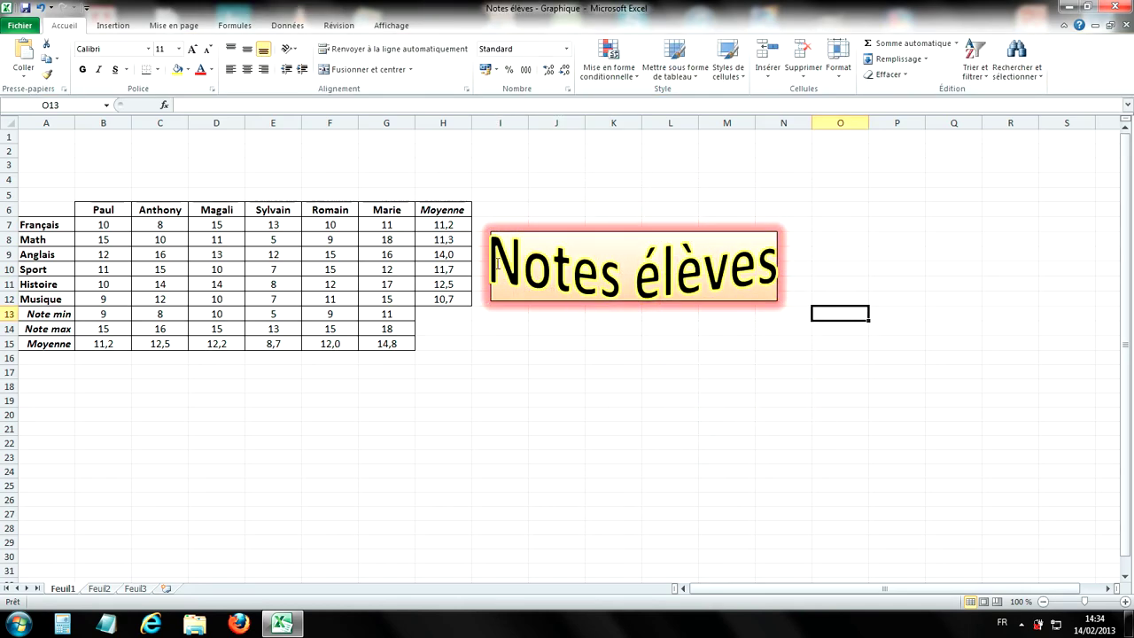
Resize the 'Notes élèves' WordArt box from 2.61 × 10.71 cm to about 4.31 × 14.98 cm
{"action": "left_click", "coordinate": [751, 303]}
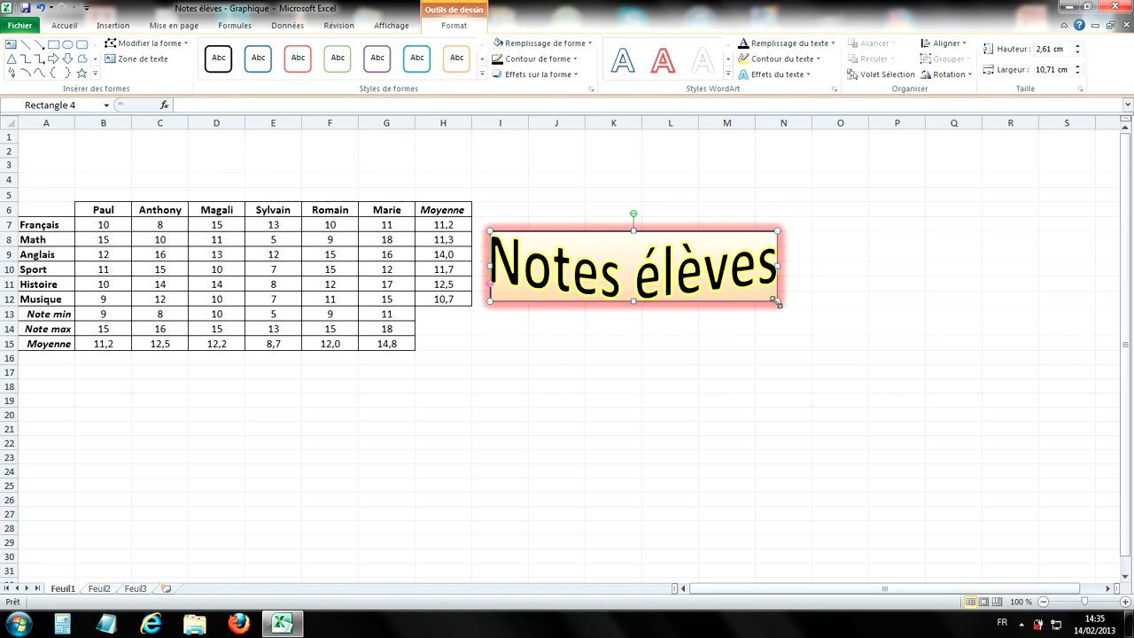
{"action": "left_click_drag", "start_coordinate": [776, 301], "coordinate": [855, 334]}
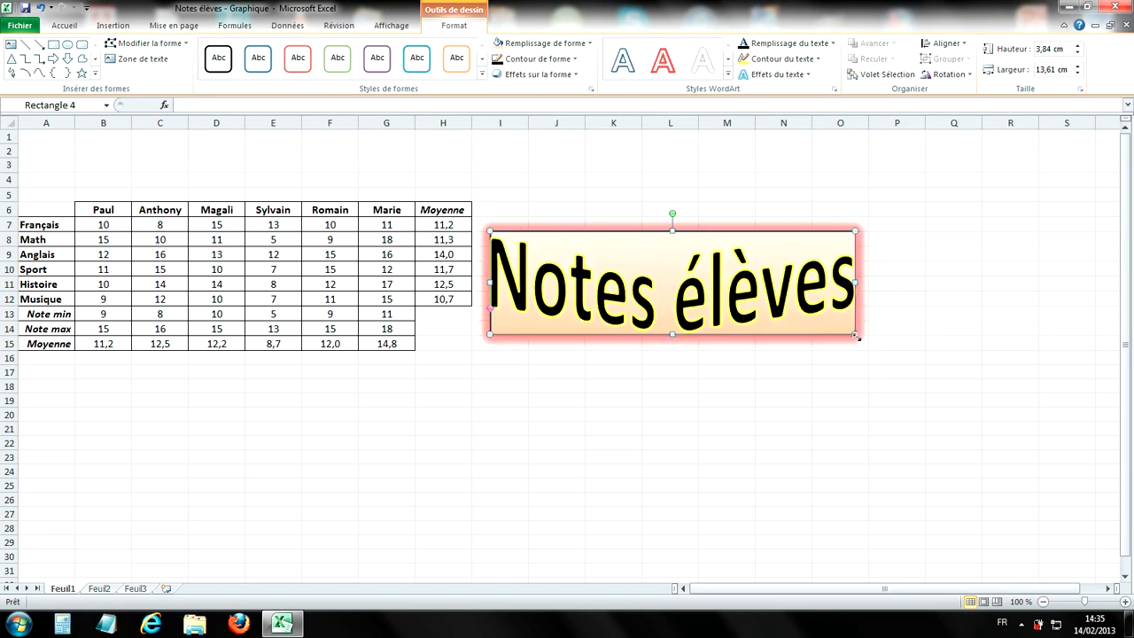
{"action": "mouse_move", "coordinate": [854, 334]}
{"action": "left_mouse_down"}
{"action": "mouse_move", "coordinate": [891, 347]}
{"action": "mouse_move", "coordinate": [808, 322]}
{"action": "left_mouse_up"}
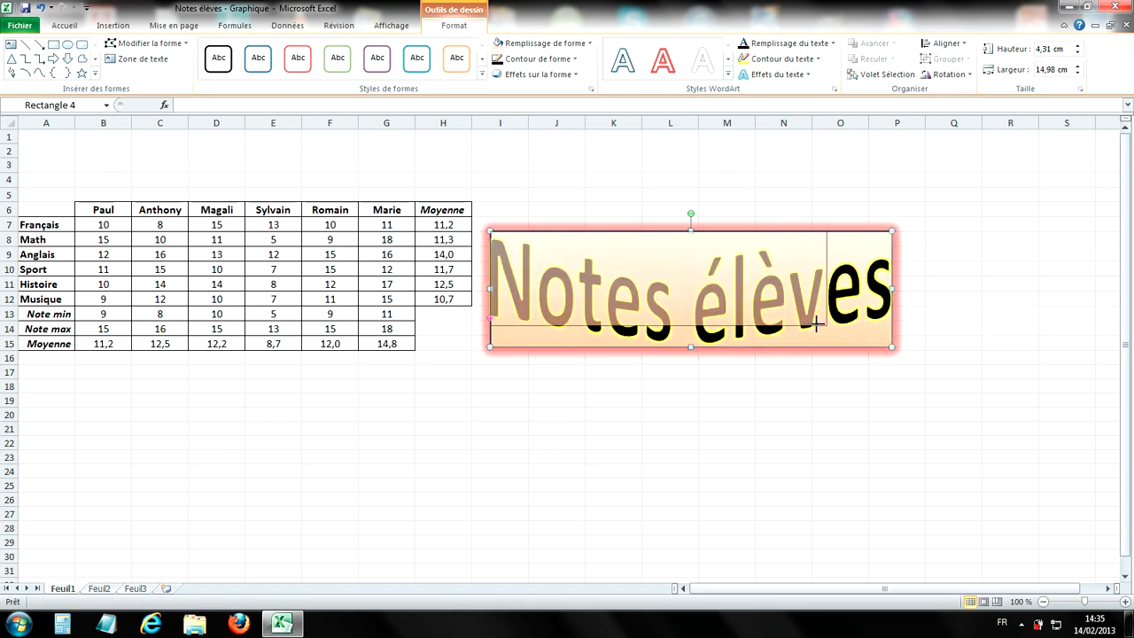